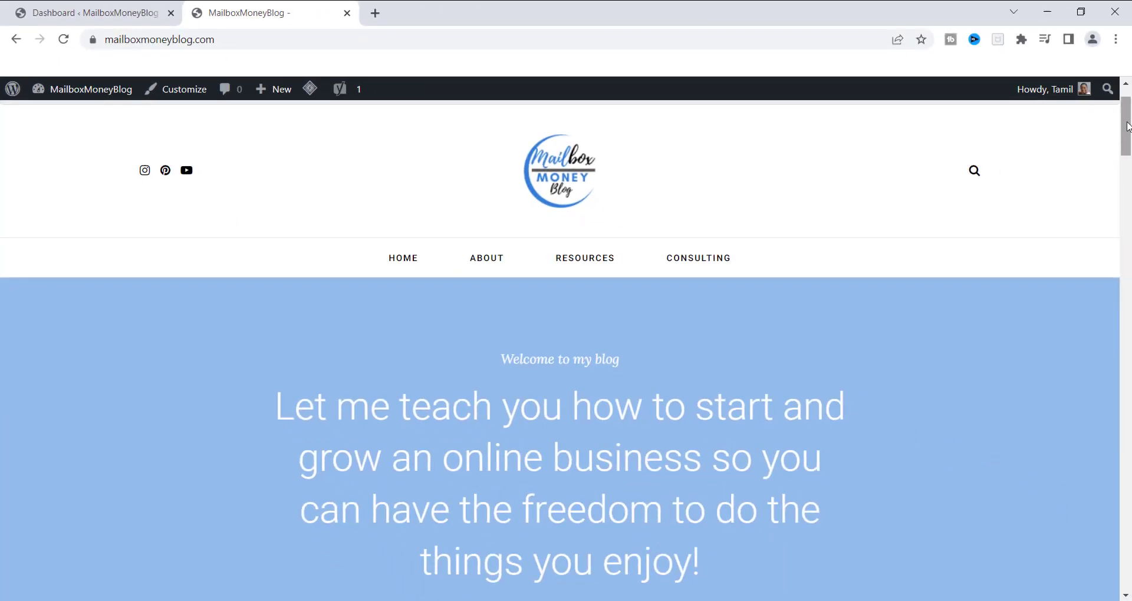
# Step: Scroll the live blog homepage, then switch back to the WordPress Dashboard tab
pyautogui.moveTo(1128, 127); pyautogui.dragTo(1128, 271)
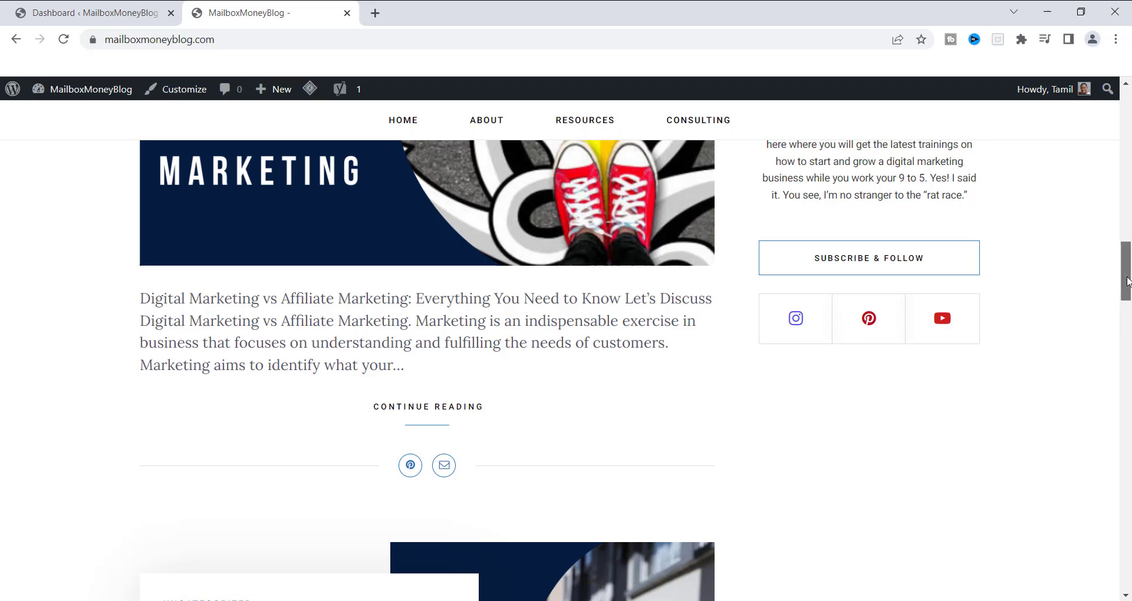
pyautogui.hotkey('ctrl', 'Tab')
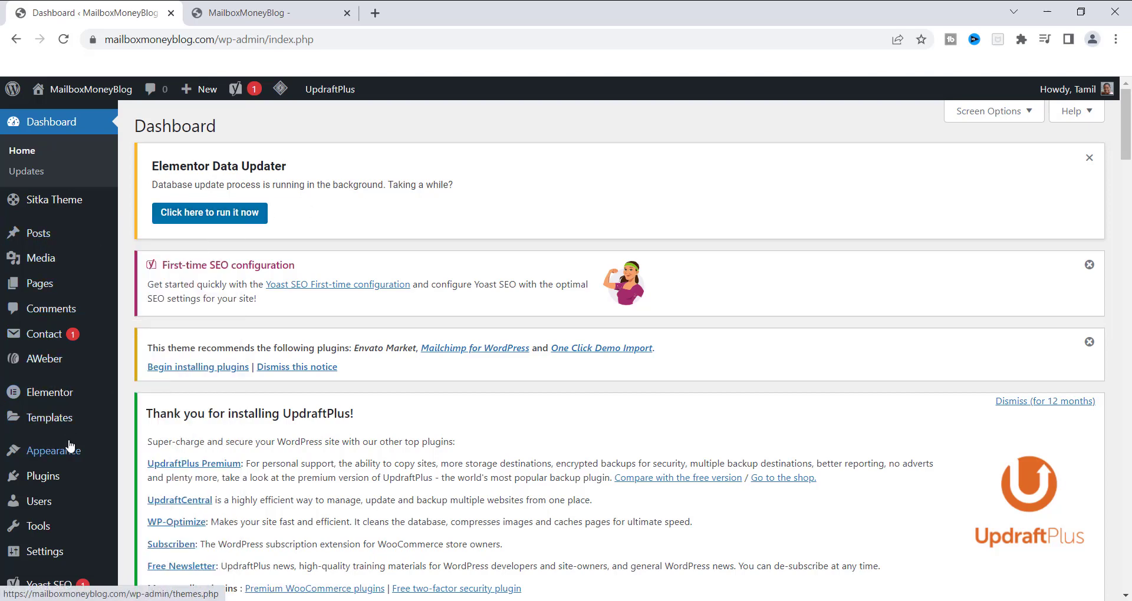
pyautogui.moveTo(53, 451)
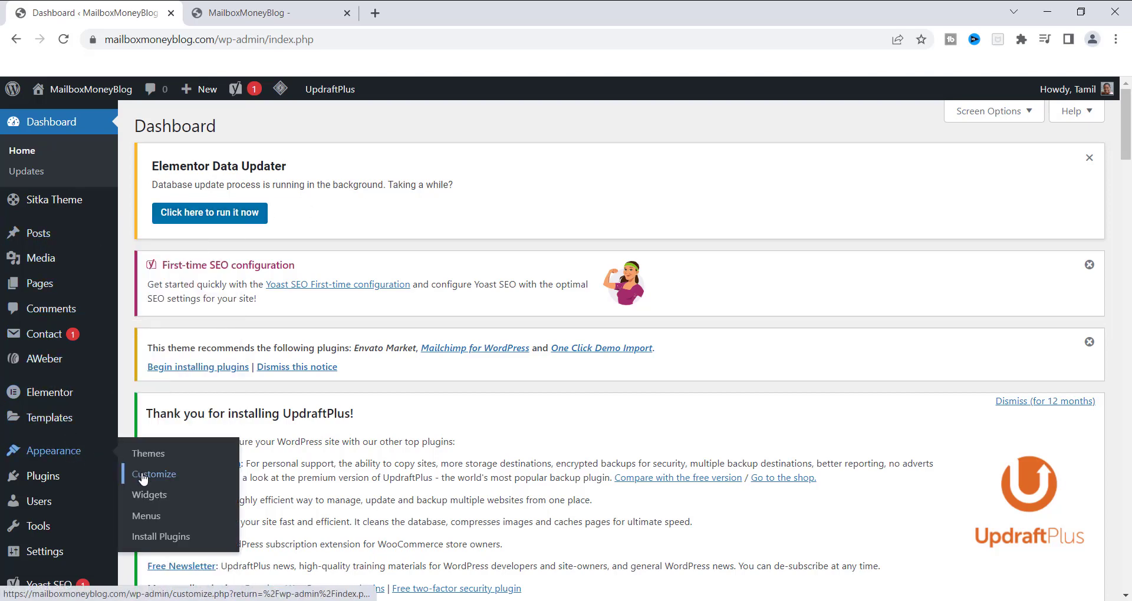
# Step: Launch Appearance > Customize to open the Sitka theme Customizer with a homepage preview
pyautogui.click(142, 478)
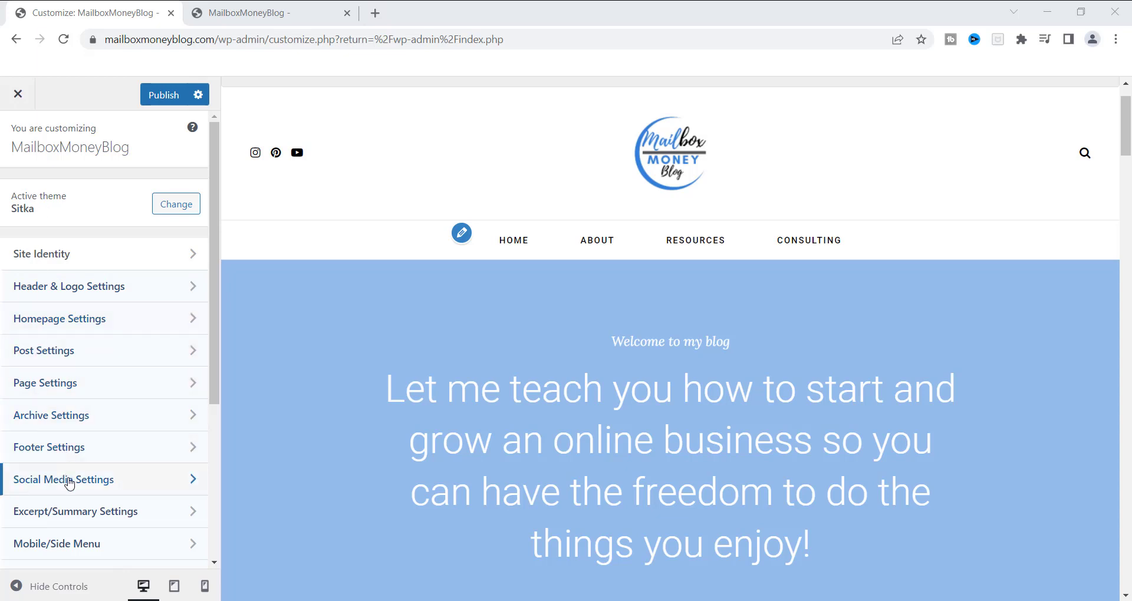
# Step: Open Social Media Settings > Social Profile Icons and scroll through the empty network URL fields
pyautogui.click(114, 484)
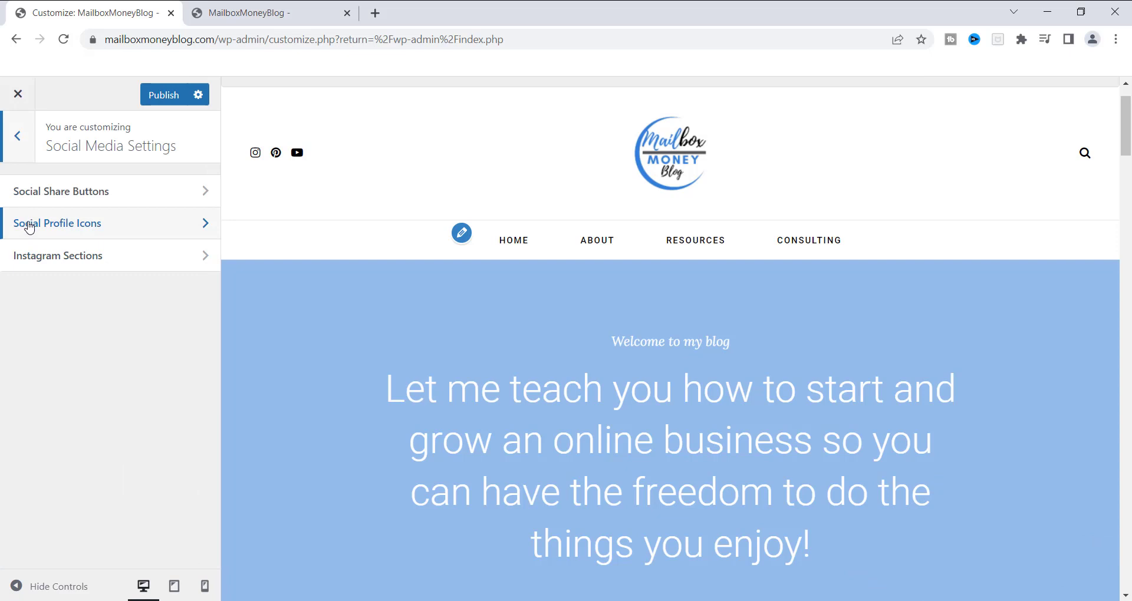
pyautogui.click(28, 228)
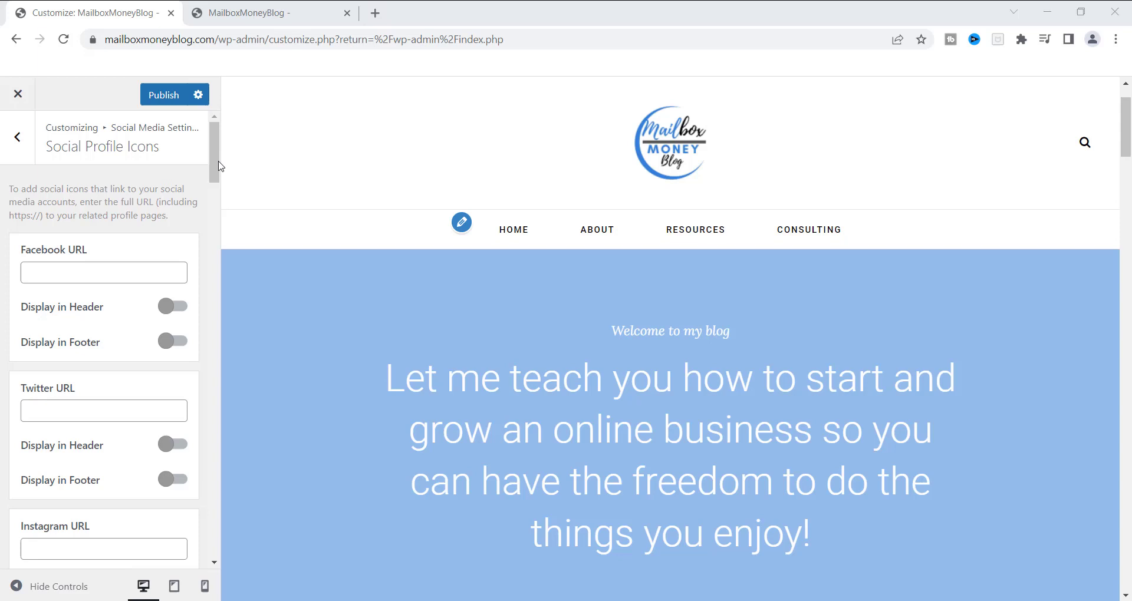
pyautogui.moveTo(218, 176); pyautogui.dragTo(213, 287)
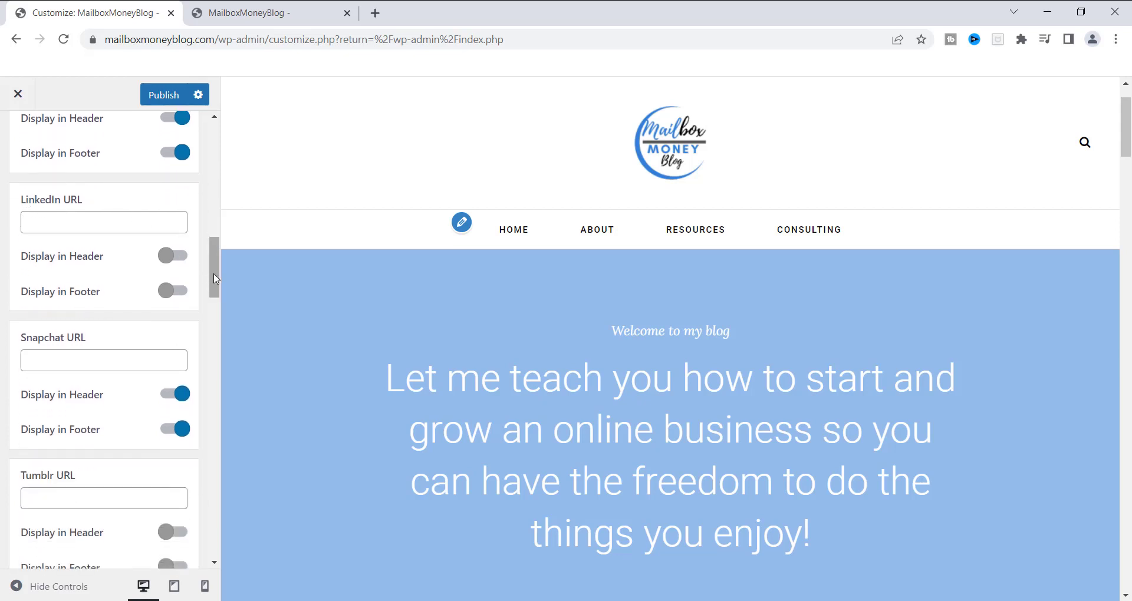
pyautogui.moveTo(215, 279); pyautogui.dragTo(217, 341)
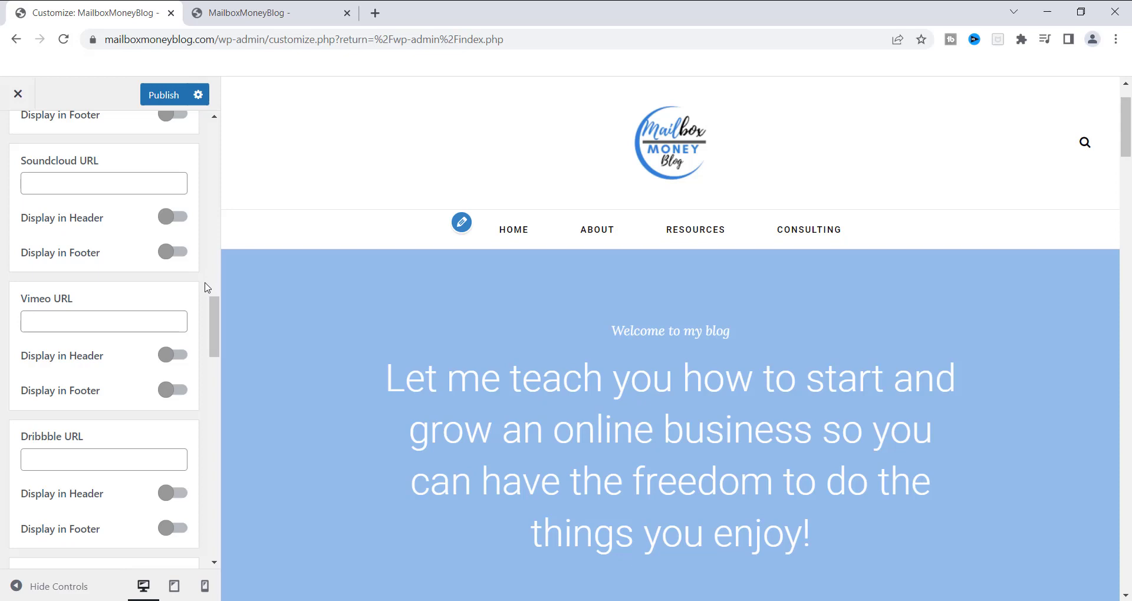
pyautogui.moveTo(217, 315); pyautogui.dragTo(220, 391)
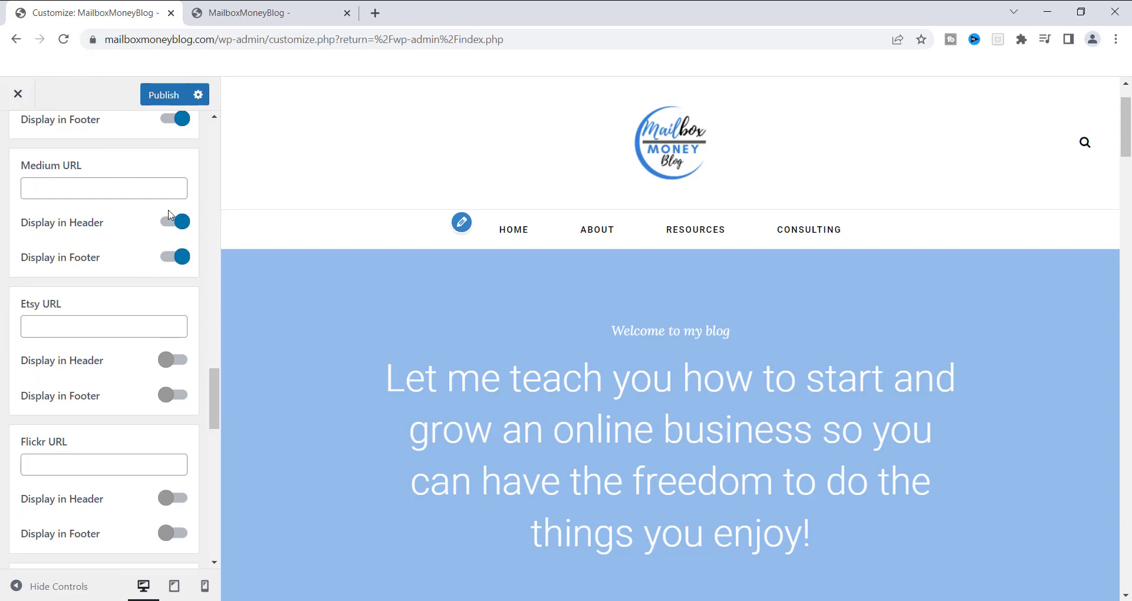
pyautogui.moveTo(216, 387)
pyautogui.mouseDown()
pyautogui.moveTo(218, 505)
pyautogui.moveTo(187, 156)
pyautogui.mouseUp()
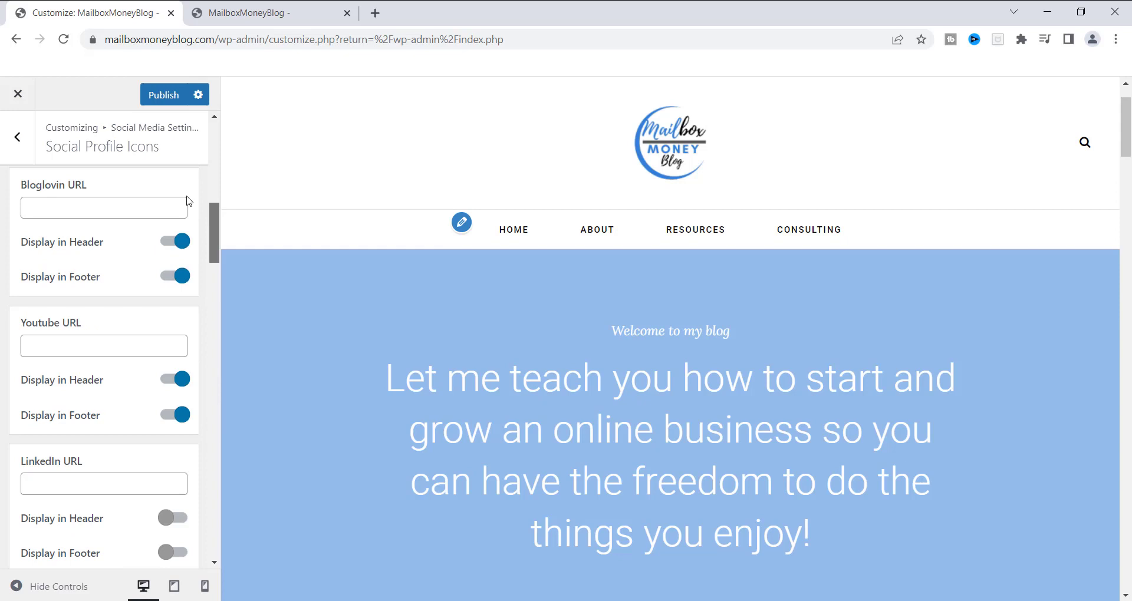
pyautogui.scroll(3, 187, 156)
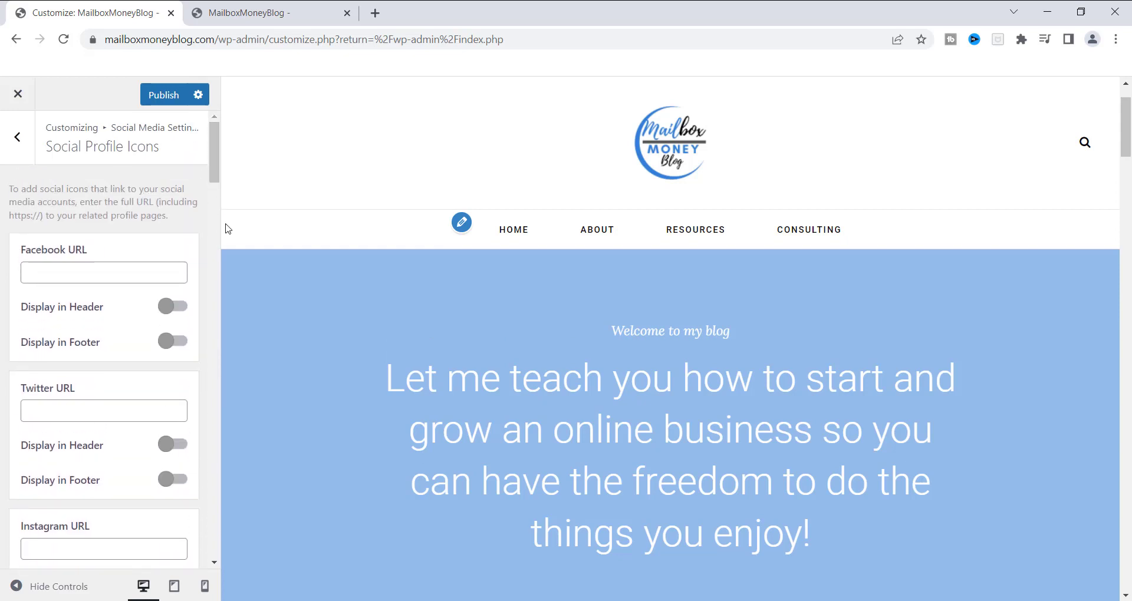
# Step: Paste the Instagram profile URL into the Instagram field so its icon appears in the header
pyautogui.moveTo(214, 158); pyautogui.dragTo(218, 183)
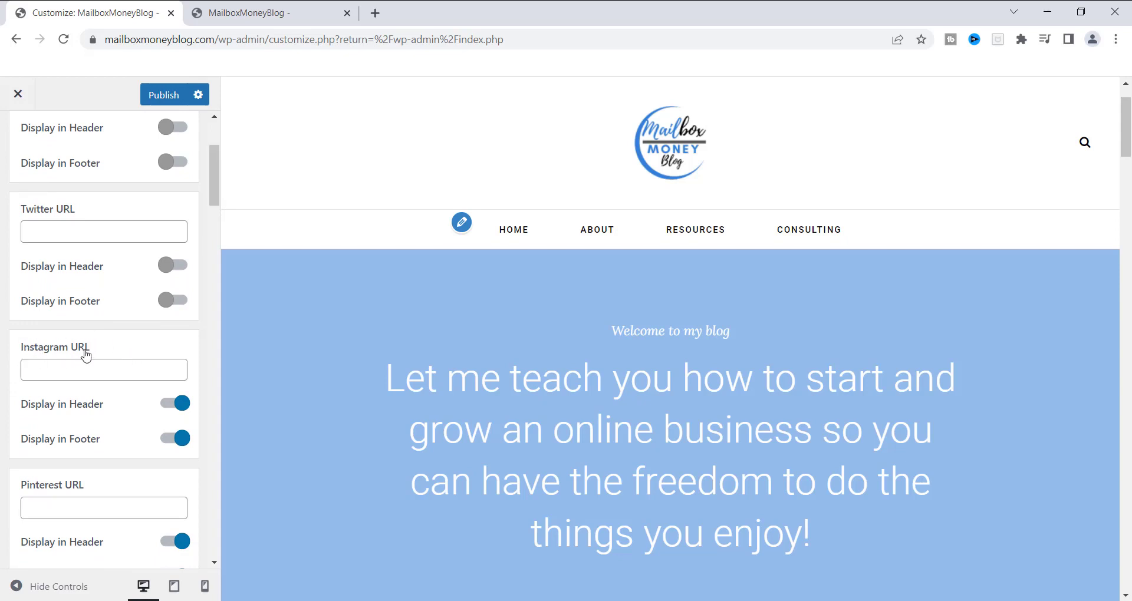
pyautogui.click(86, 372)
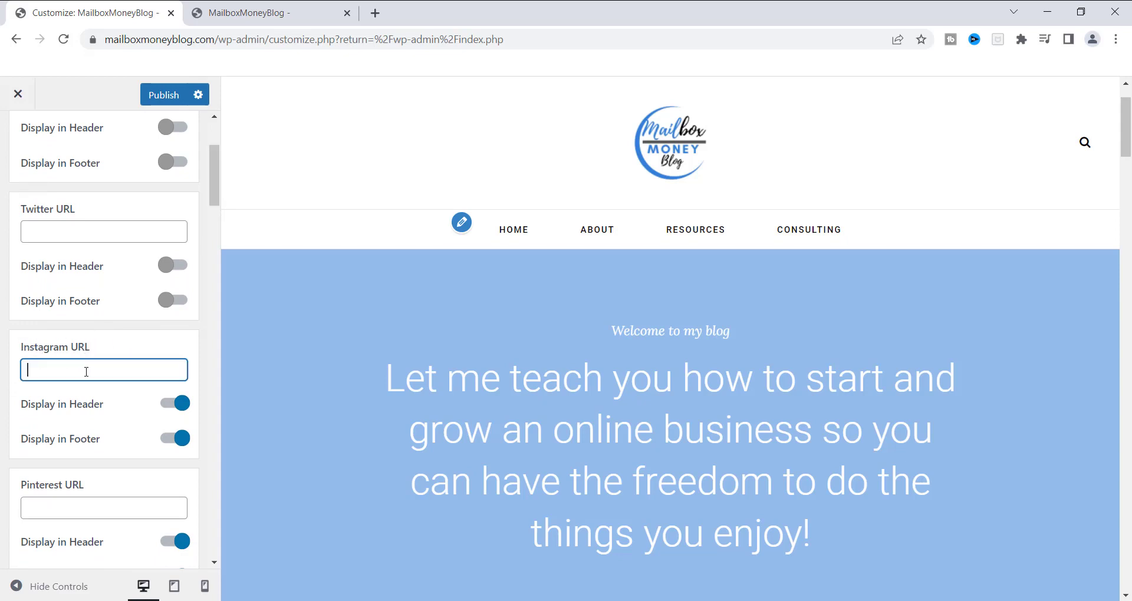
pyautogui.write('www.instagram.com/kiowkatamil/')
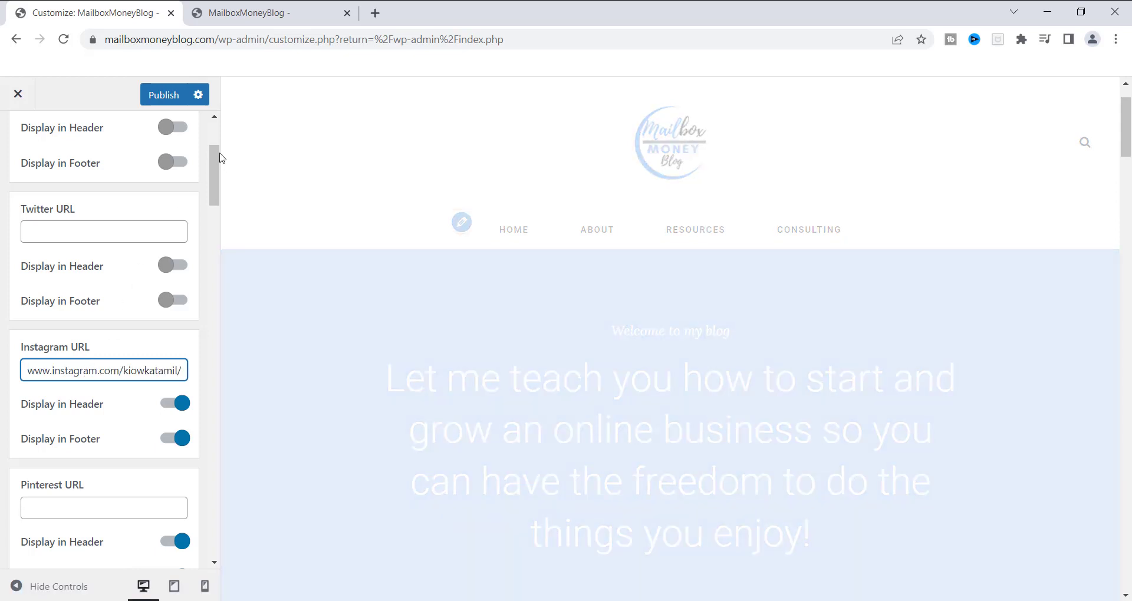
pyautogui.moveTo(217, 156); pyautogui.dragTo(221, 223)
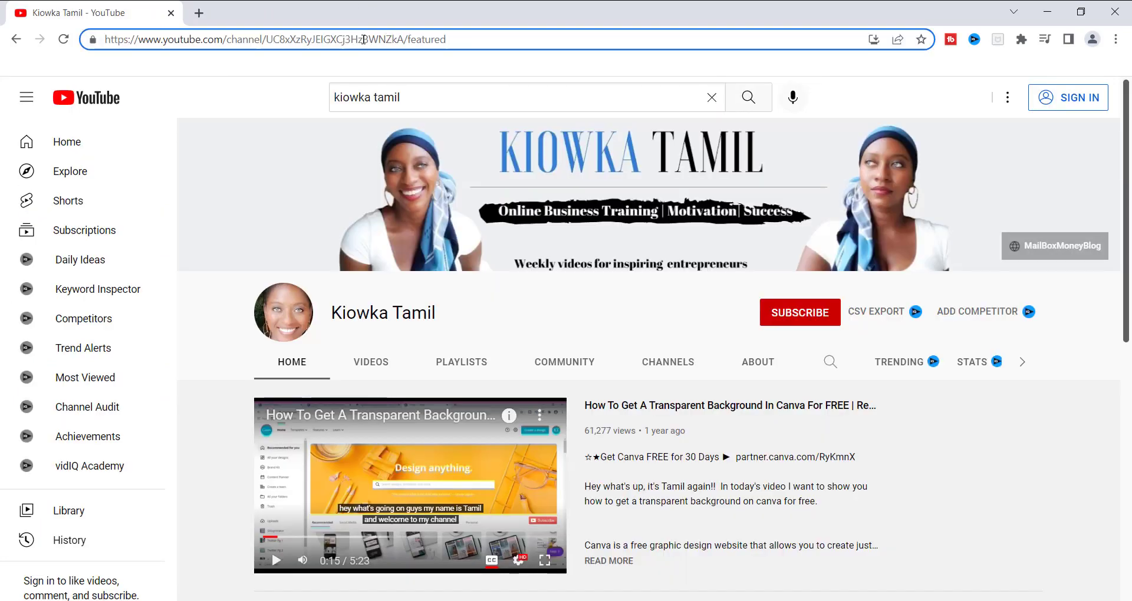
# Step: Paste the copied YouTube channel URL into the Youtube field, toggling Display in Header off and on
pyautogui.tripleClick(364, 39)
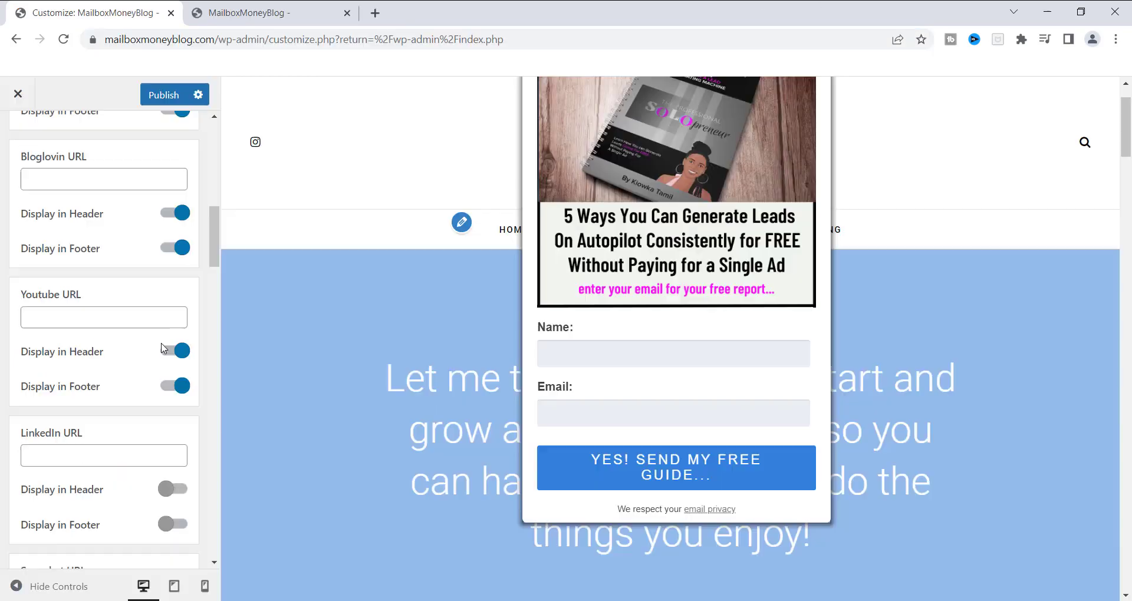
pyautogui.click(92, 317)
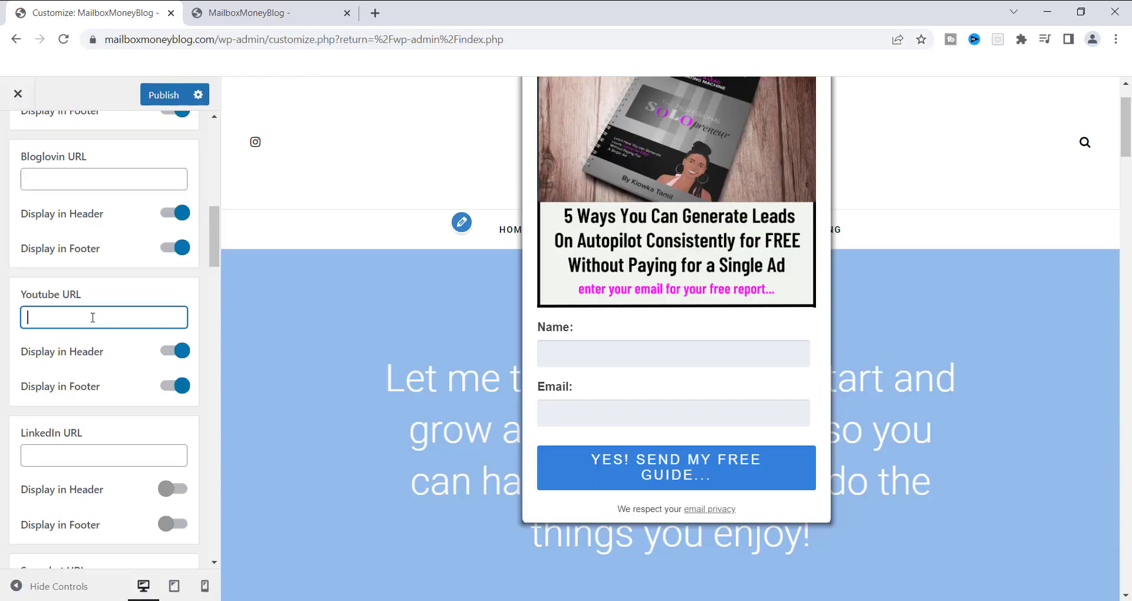
pyautogui.hotkey('ctrl', 'v')
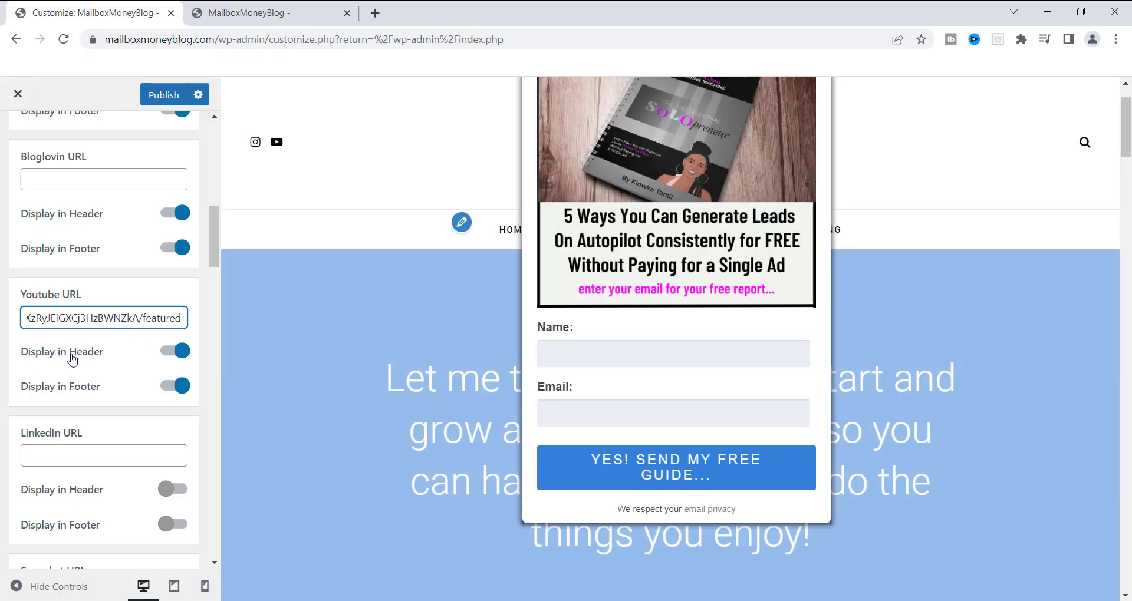
pyautogui.click(182, 352)
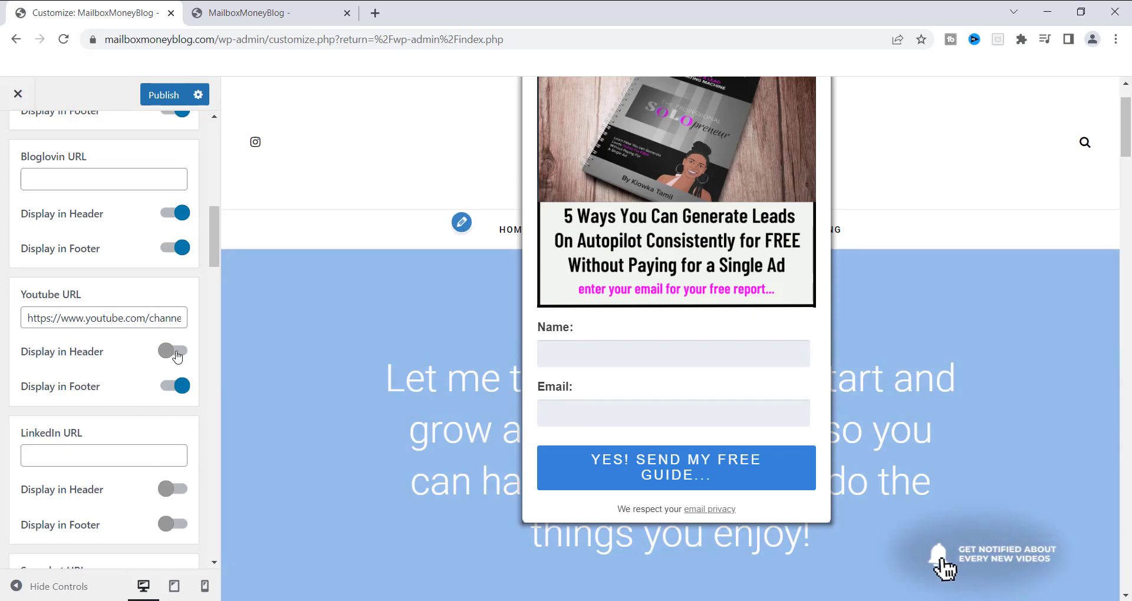
pyautogui.click(176, 352)
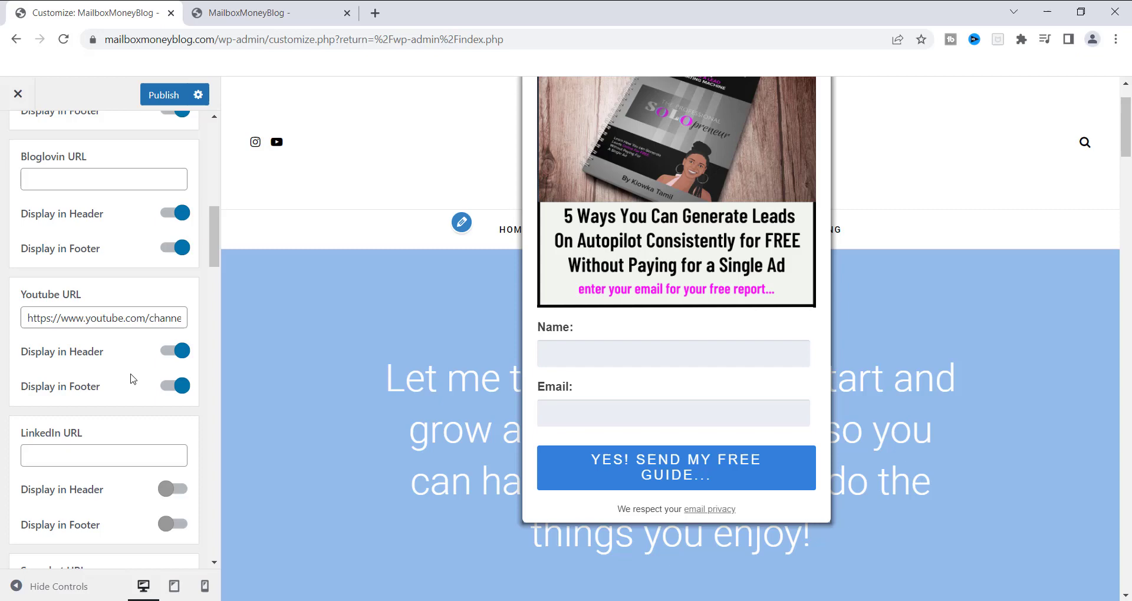
pyautogui.moveTo(214, 220)
pyautogui.mouseDown()
pyautogui.moveTo(235, 429)
pyautogui.moveTo(205, 165)
pyautogui.mouseUp()
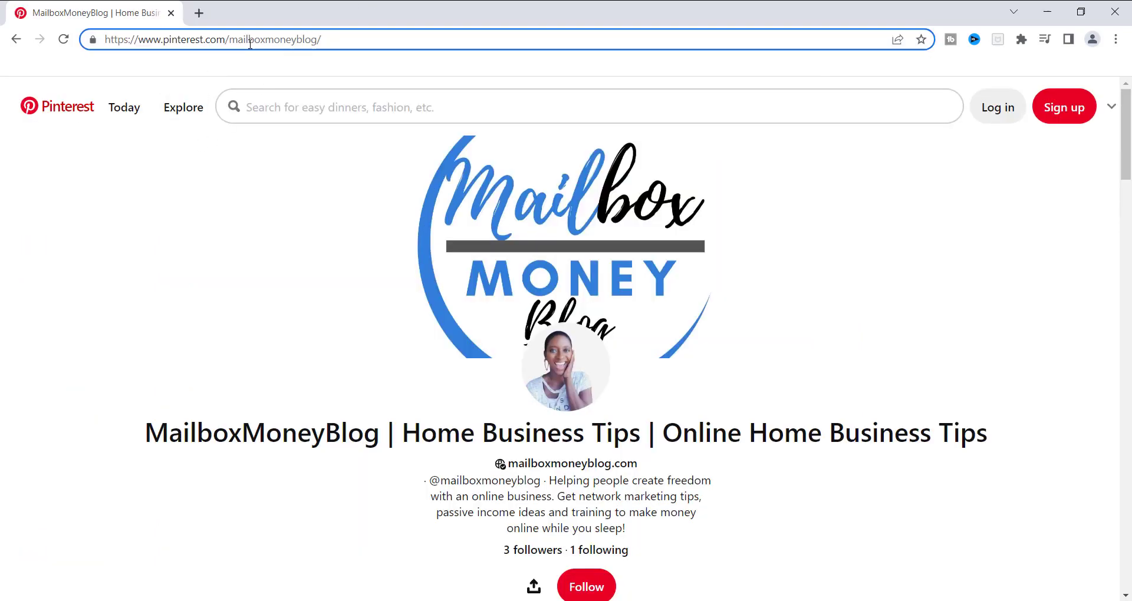
# Step: Select the full MailboxMoneyBlog Pinterest profile address in the address bar for copying
pyautogui.tripleClick(250, 45)
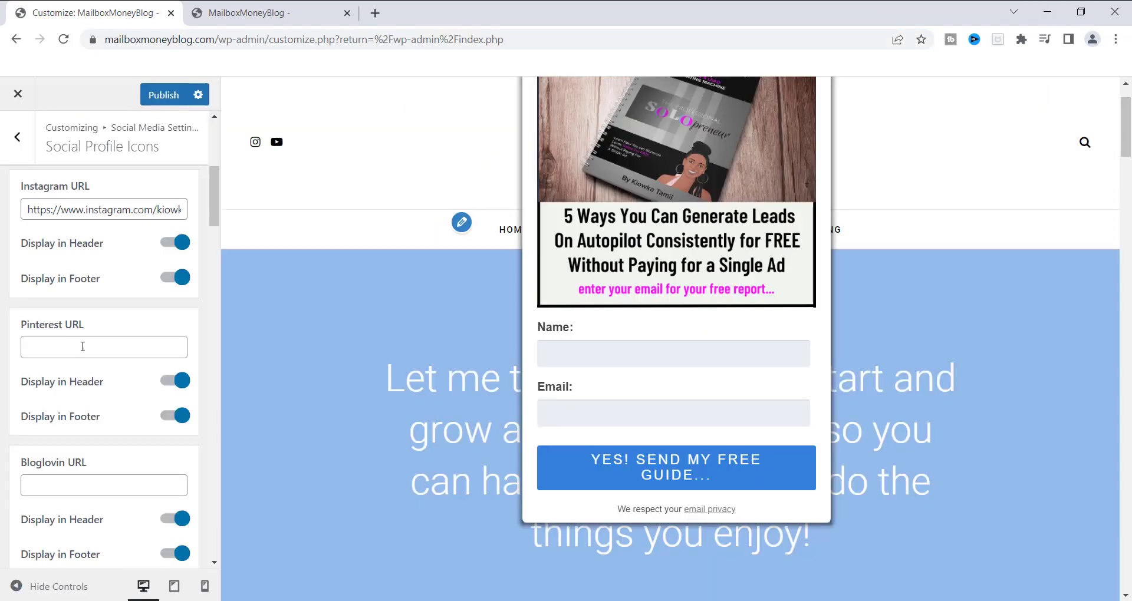
# Step: Paste the Pinterest profile URL into the Pinterest field, clearing and re-pasting it once
pyautogui.click(83, 347)
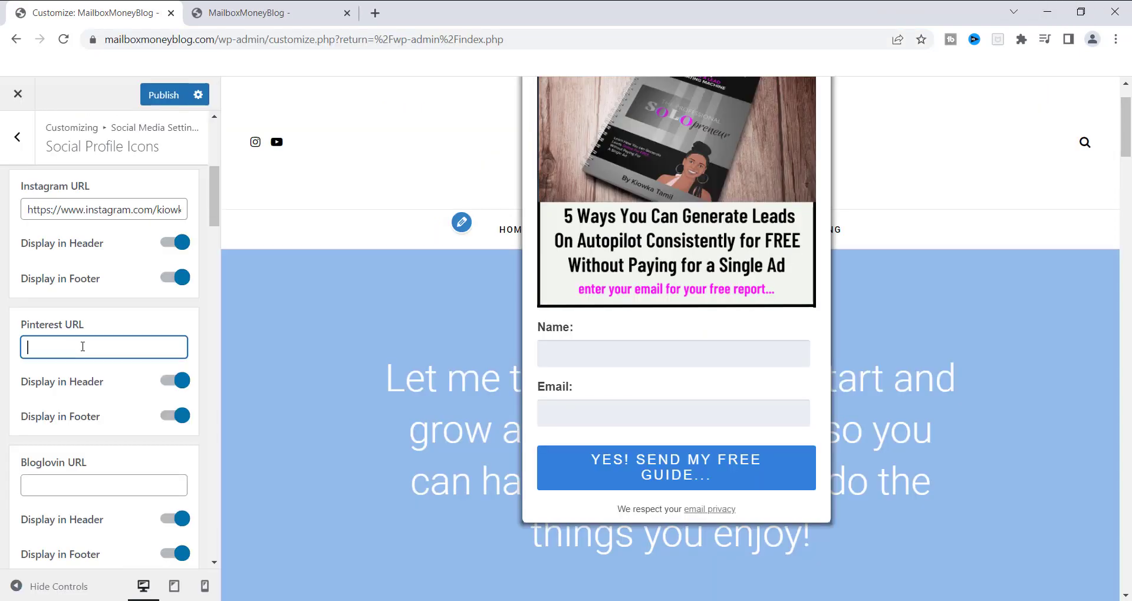
pyautogui.hotkey('ctrl', 'v')
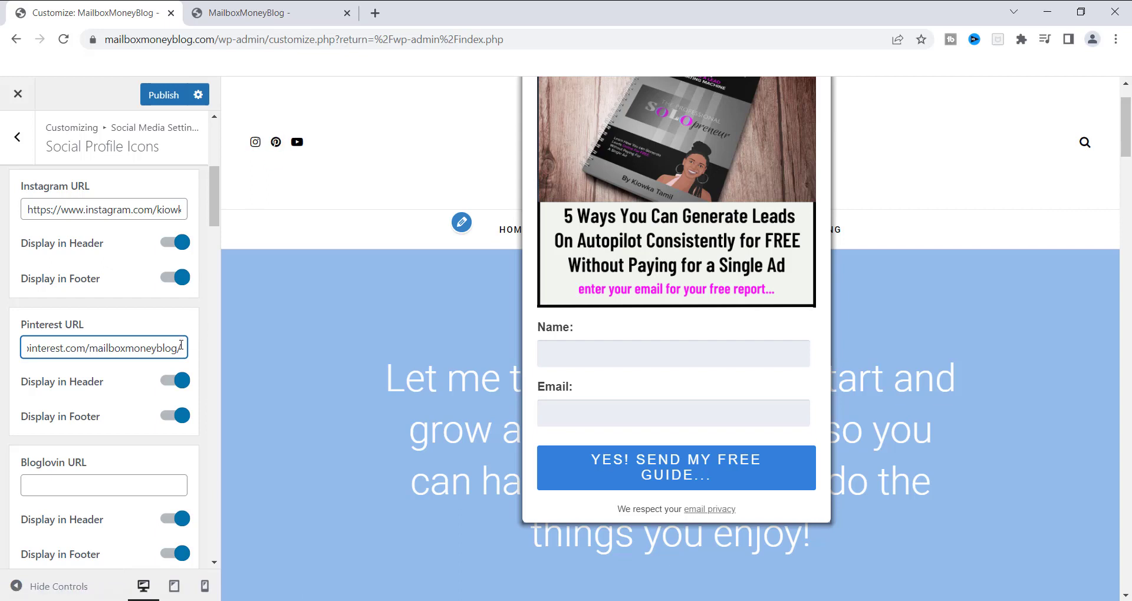
pyautogui.moveTo(181, 345); pyautogui.dragTo(1, 356)
pyautogui.press('BackSpace')
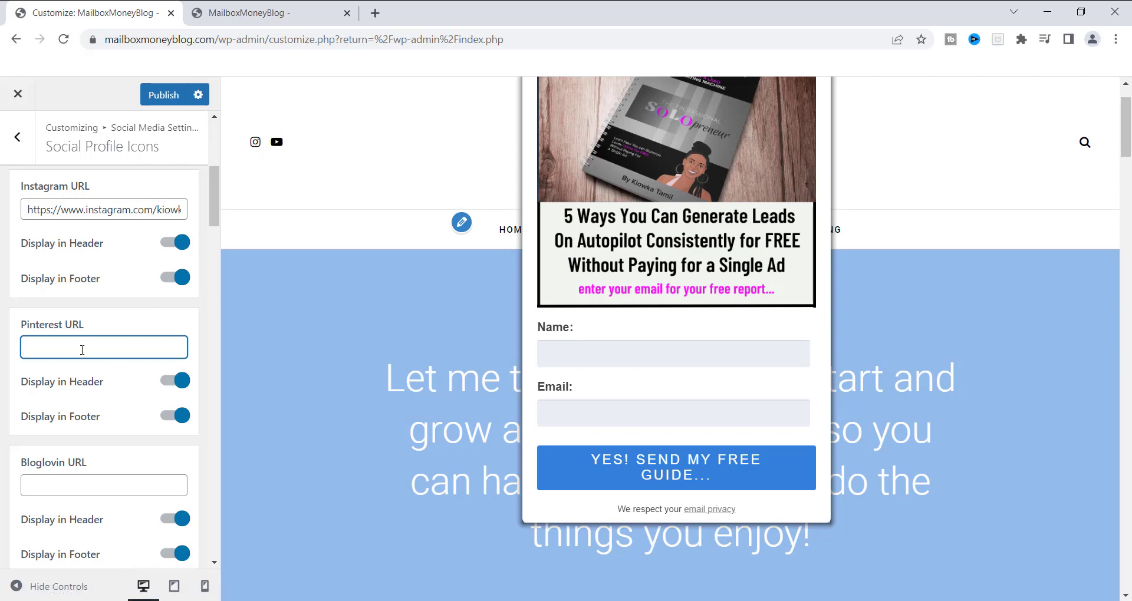
pyautogui.hotkey('ctrl', 'v')
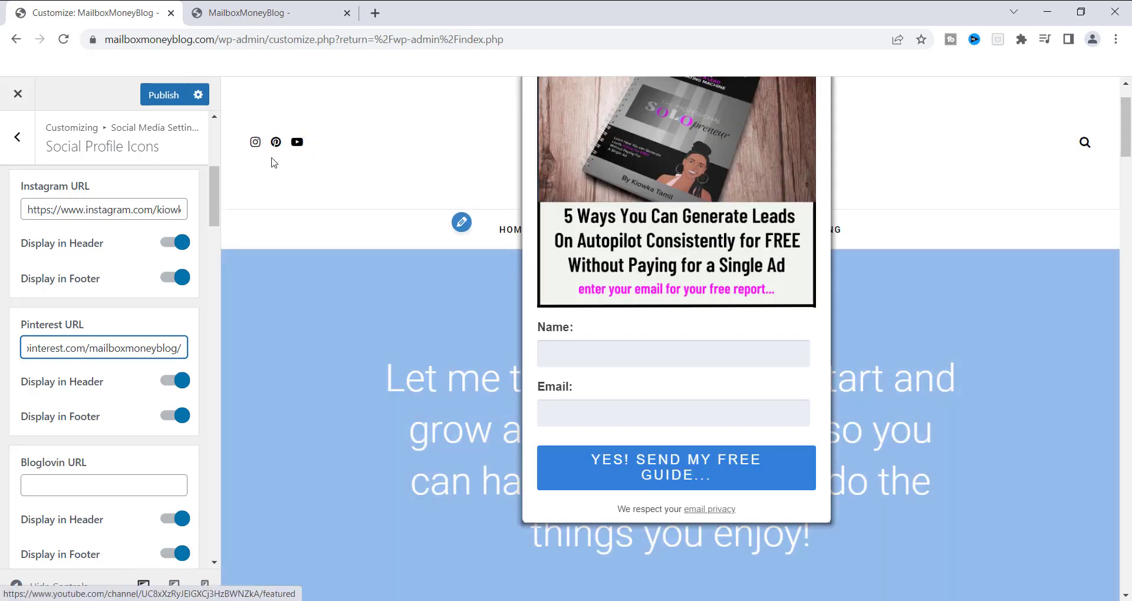
# Step: Enter the blog's support email address in the Email Address field, then scroll back to the panel top
pyautogui.scroll(-1, 214, 224)
pyautogui.moveTo(214, 233); pyautogui.dragTo(215, 536)
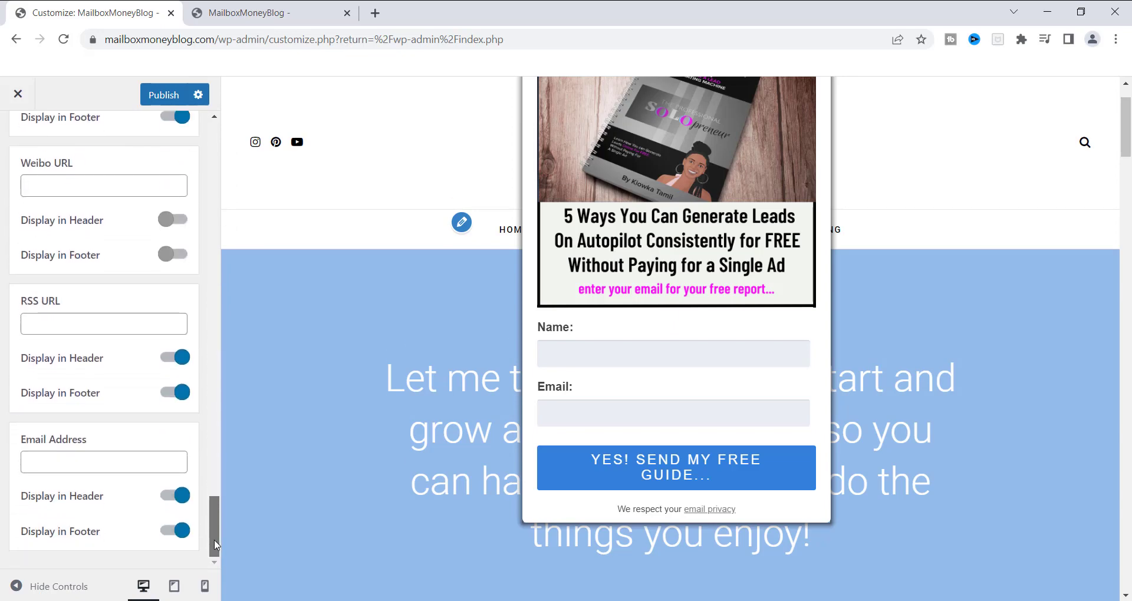
pyautogui.moveTo(215, 537); pyautogui.dragTo(215, 548)
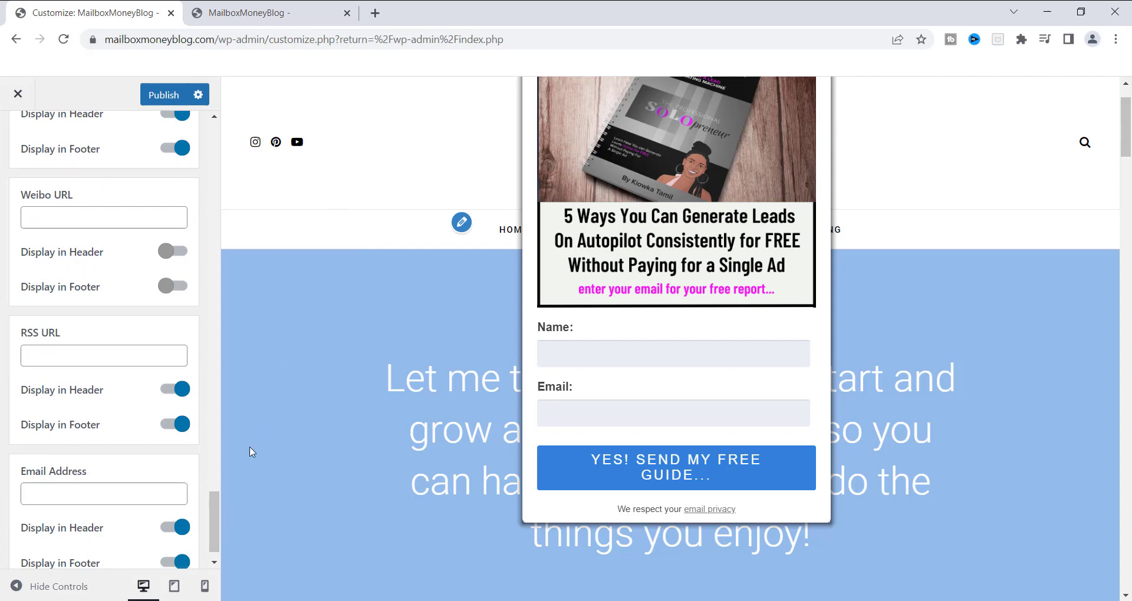
pyautogui.moveTo(216, 507); pyautogui.dragTo(216, 513)
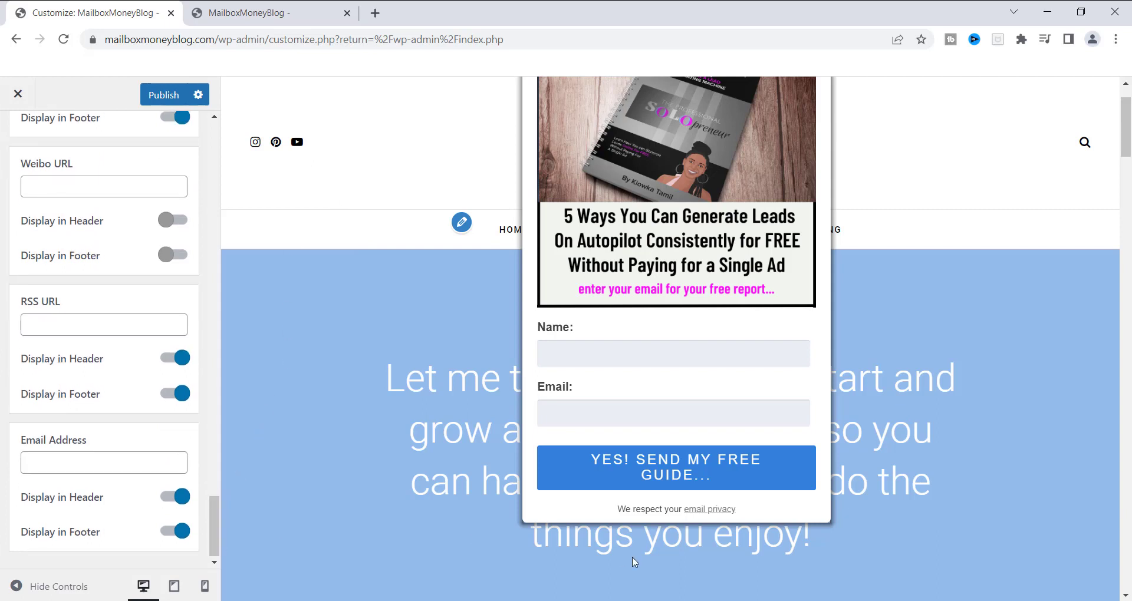
pyautogui.click(49, 458)
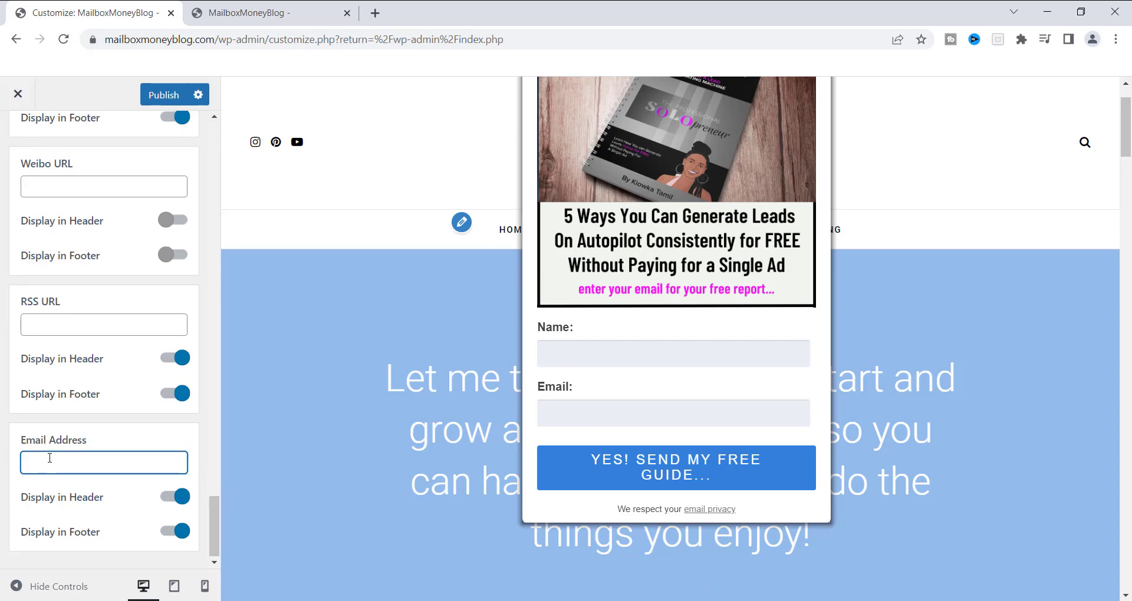
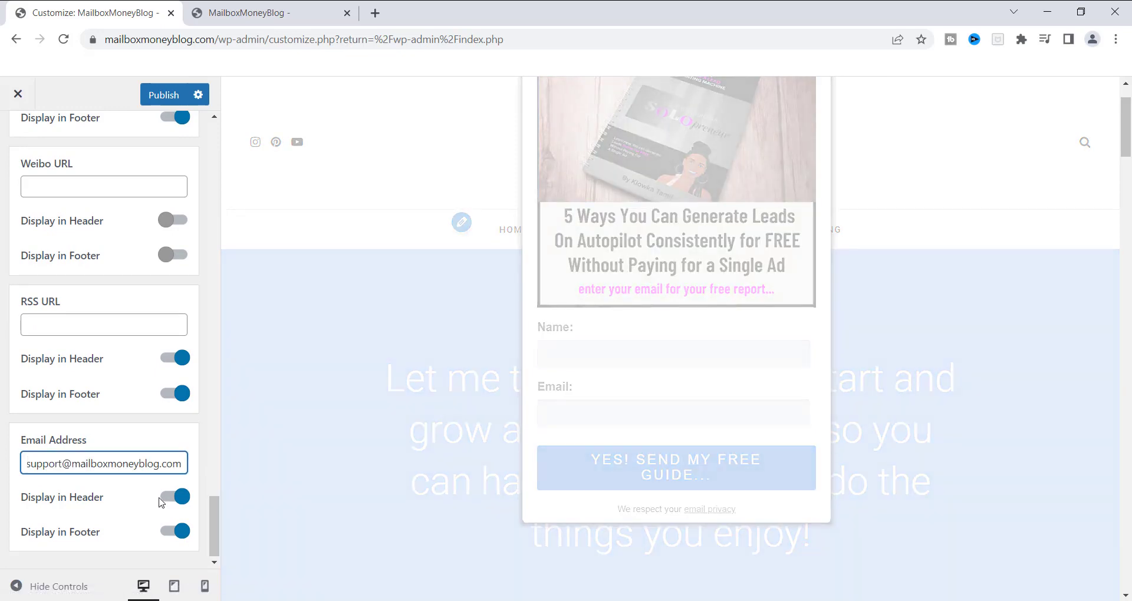
pyautogui.moveTo(216, 525); pyautogui.dragTo(215, 445)
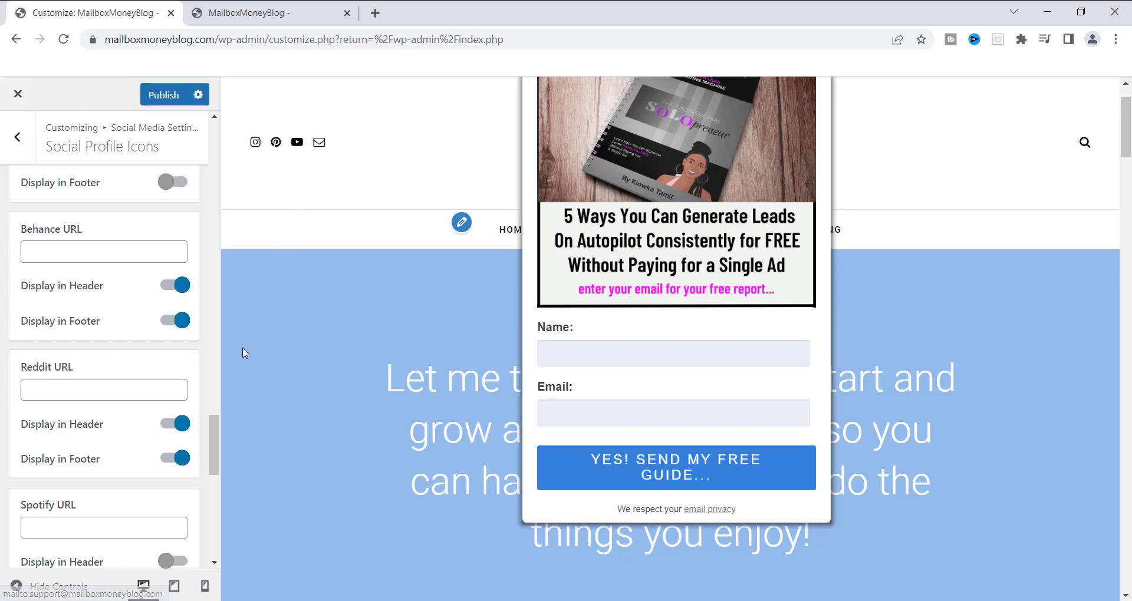
pyautogui.moveTo(215, 434); pyautogui.dragTo(209, 167)
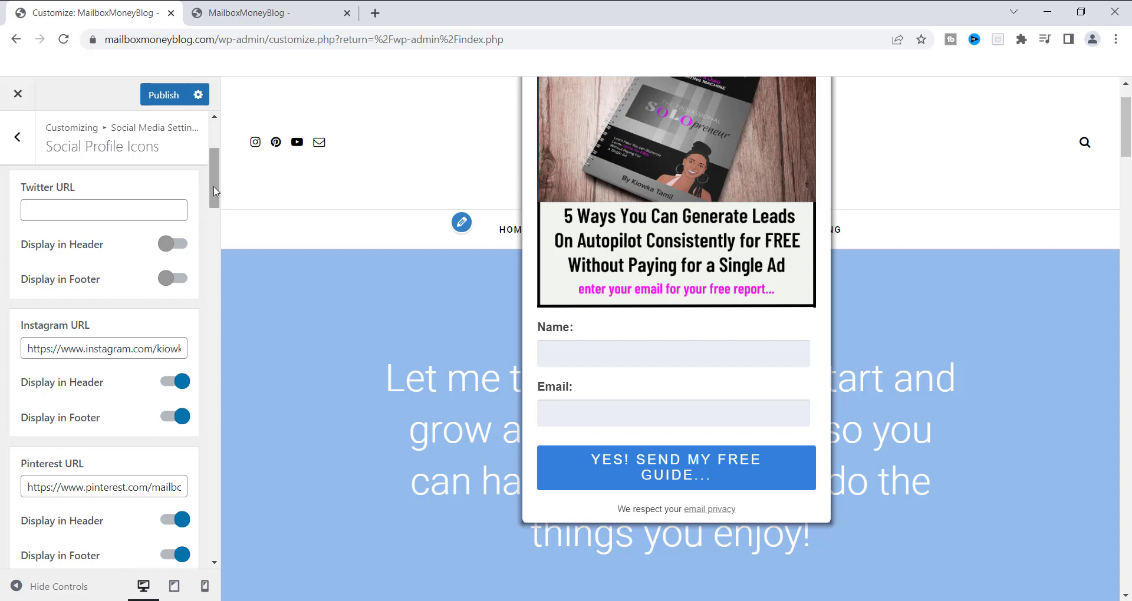
pyautogui.moveTo(212, 176); pyautogui.dragTo(213, 150)
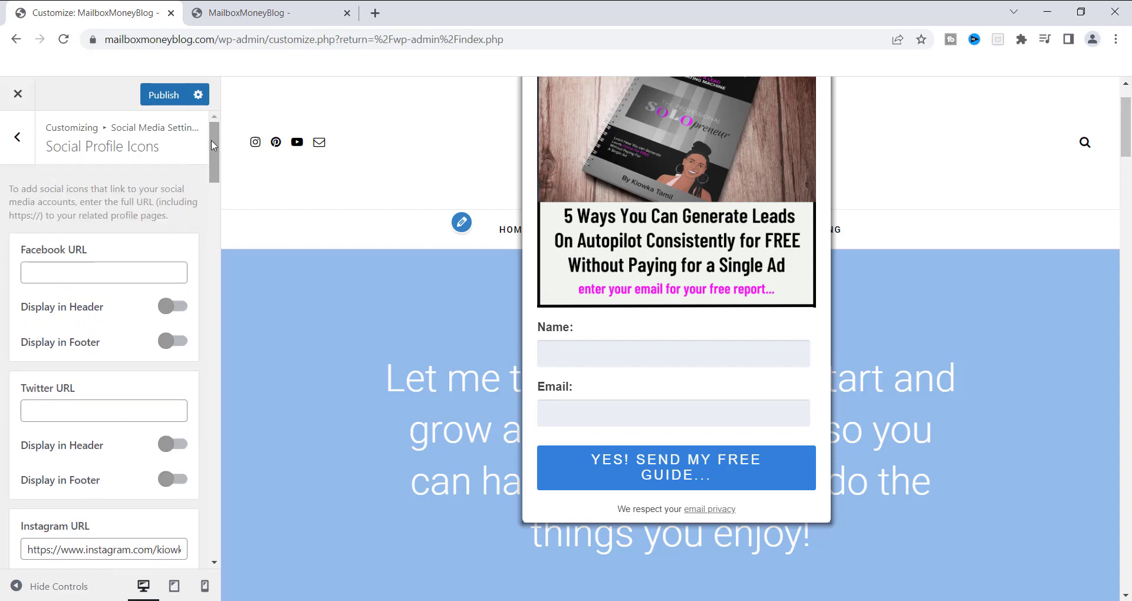
# Step: Publish the social icon changes, exit the Customizer, and open the site-name link in a new tab
pyautogui.click(158, 94)
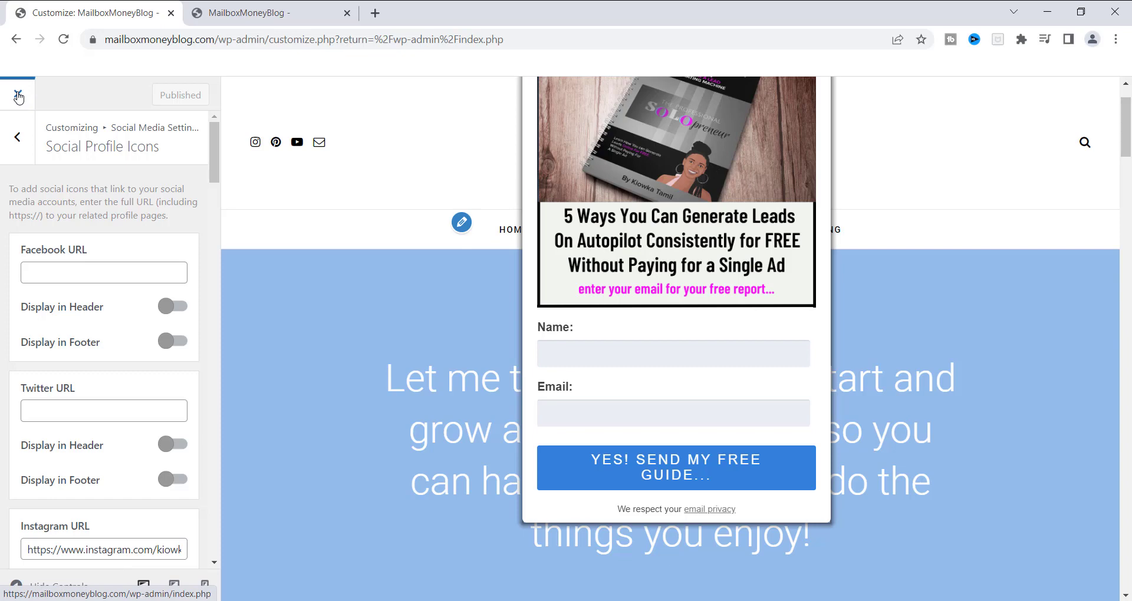
pyautogui.click(18, 96)
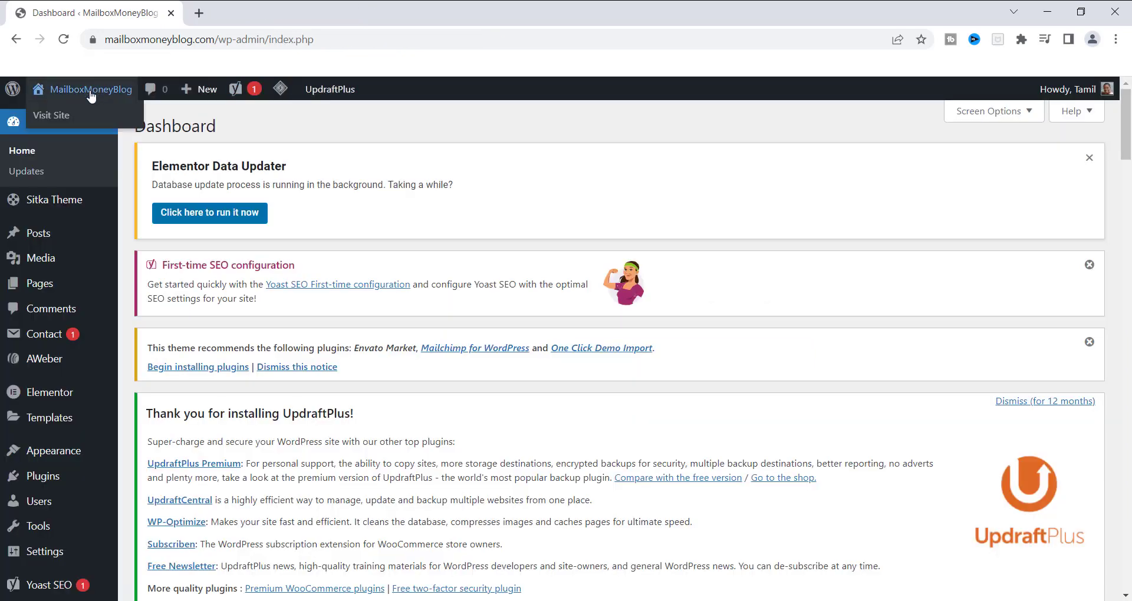
pyautogui.rightClick(90, 96)
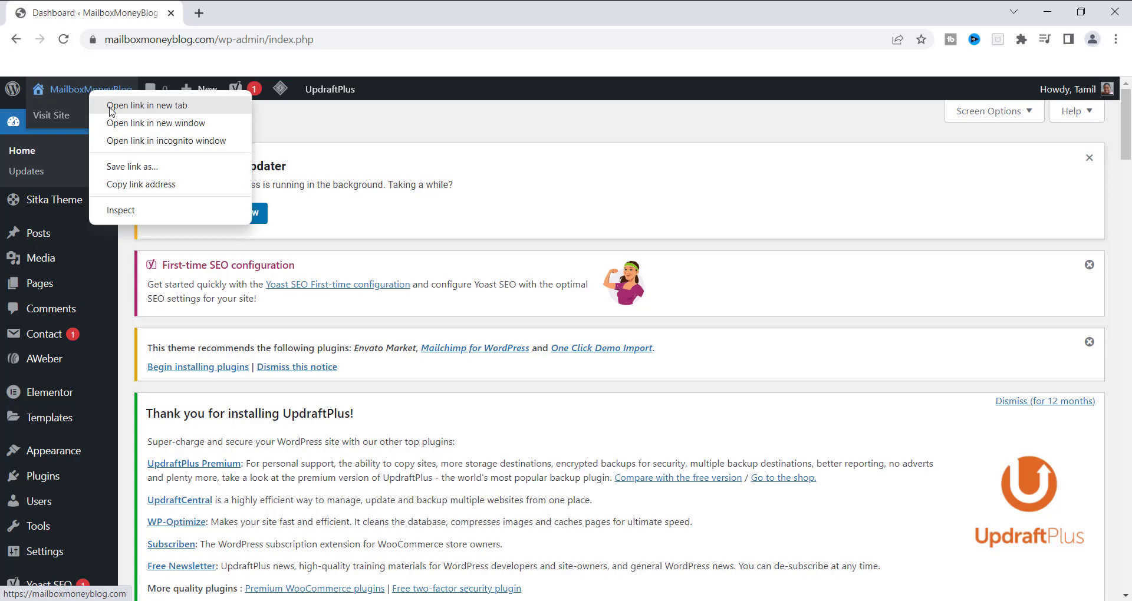
pyautogui.click(109, 108)
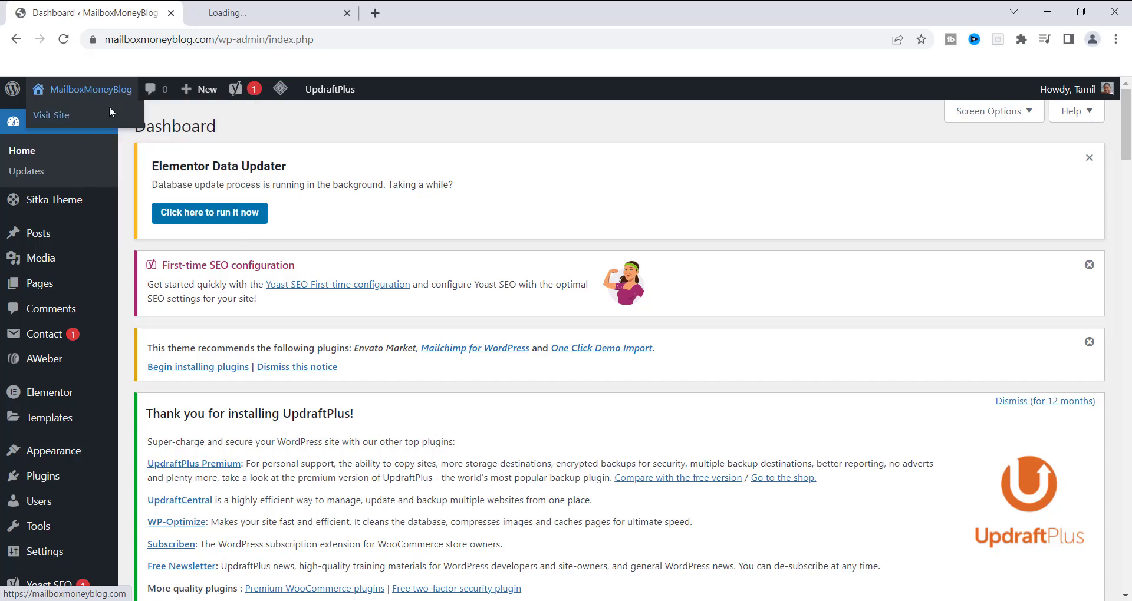
pyautogui.click(240, 15)
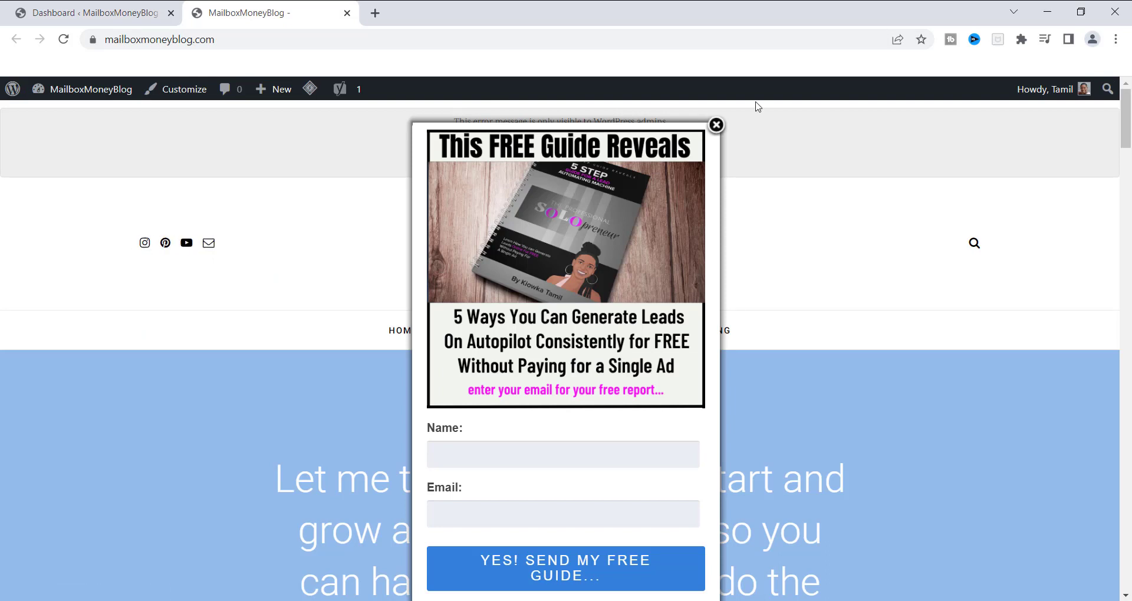
# Step: Dismiss the free guide popup and click the Pinterest icon in the sidebar Subscribe & Follow section
pyautogui.click(716, 126)
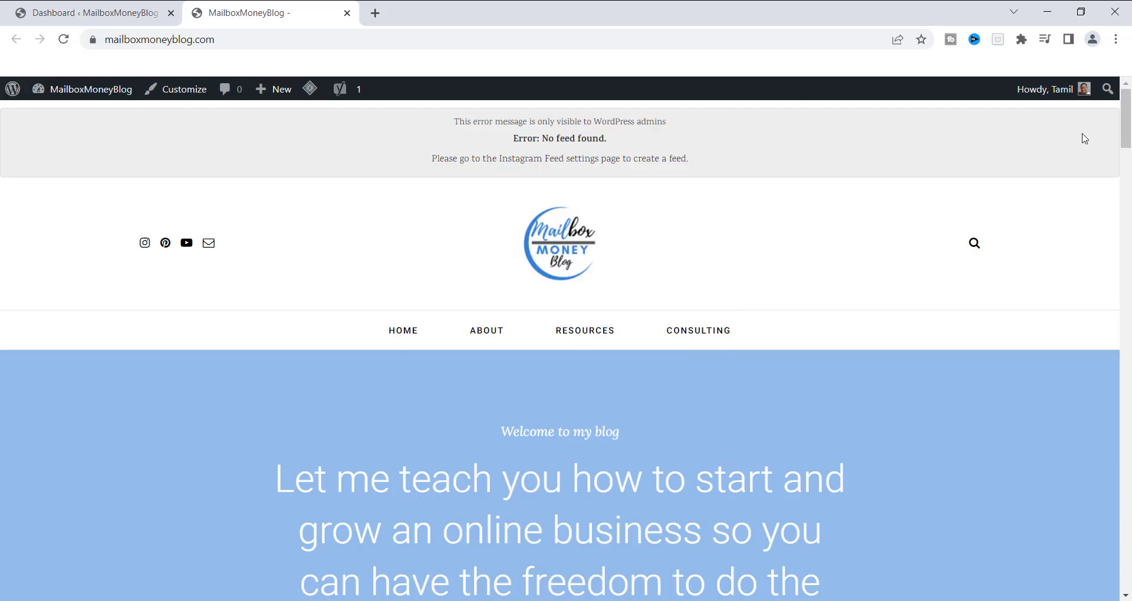
pyautogui.moveTo(1126, 115); pyautogui.dragTo(1126, 260)
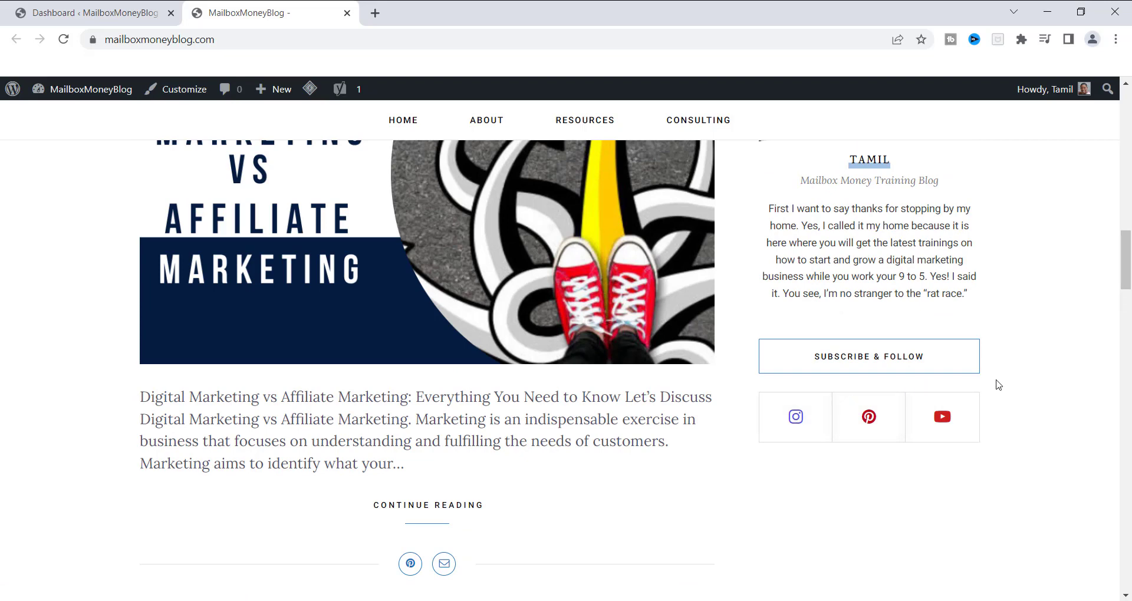
pyautogui.scroll(1, 1129, 285)
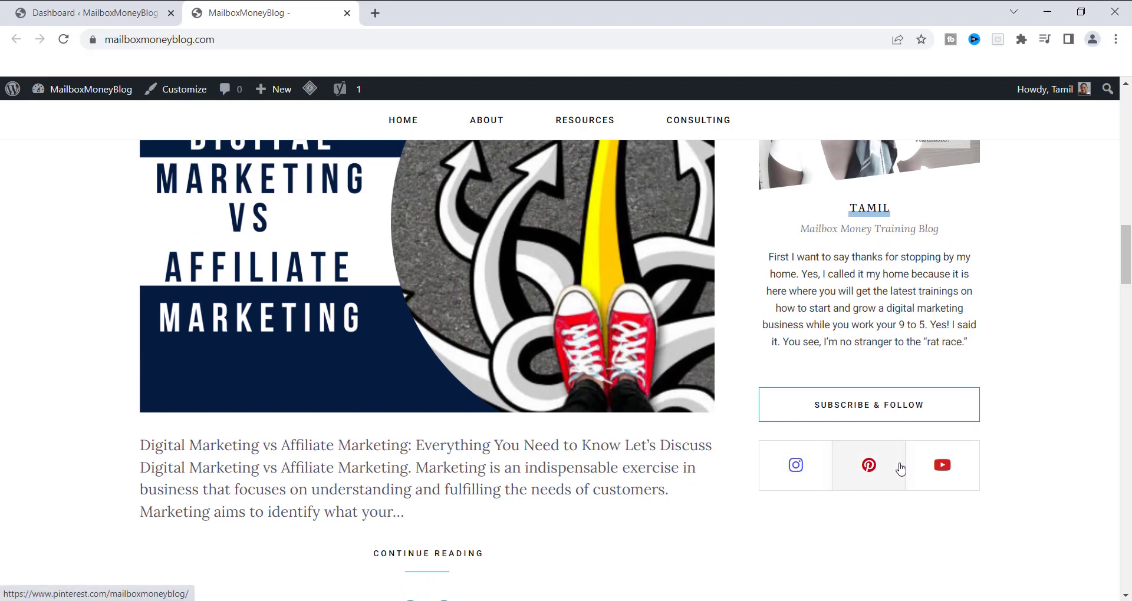
pyautogui.click(864, 470)
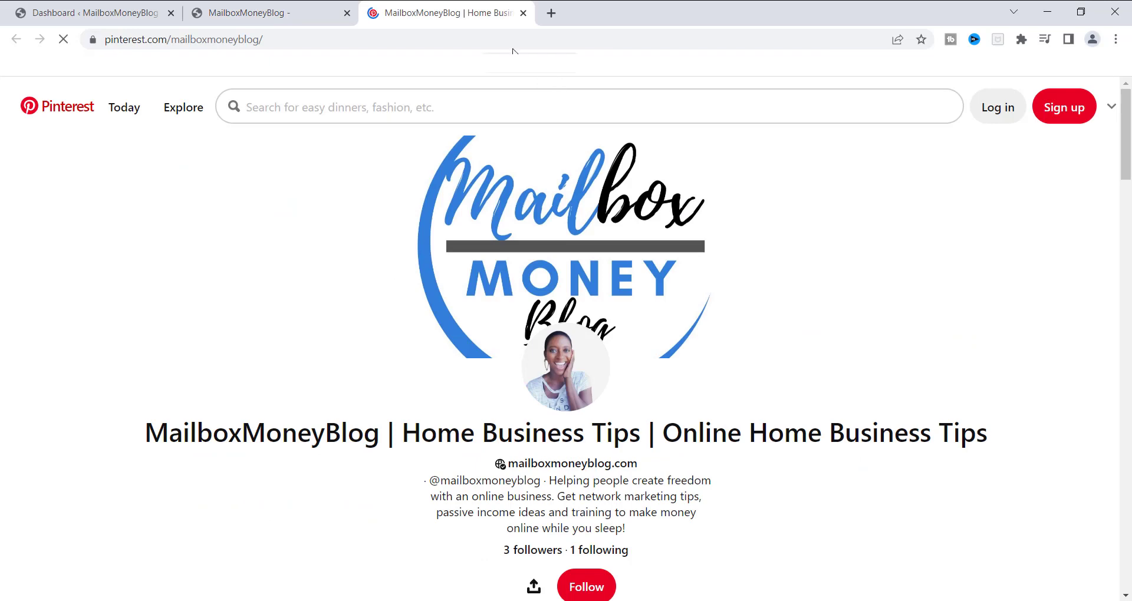
# Step: Close the Pinterest, YouTube and Instagram tabs to return to the blog
pyautogui.click(523, 13)
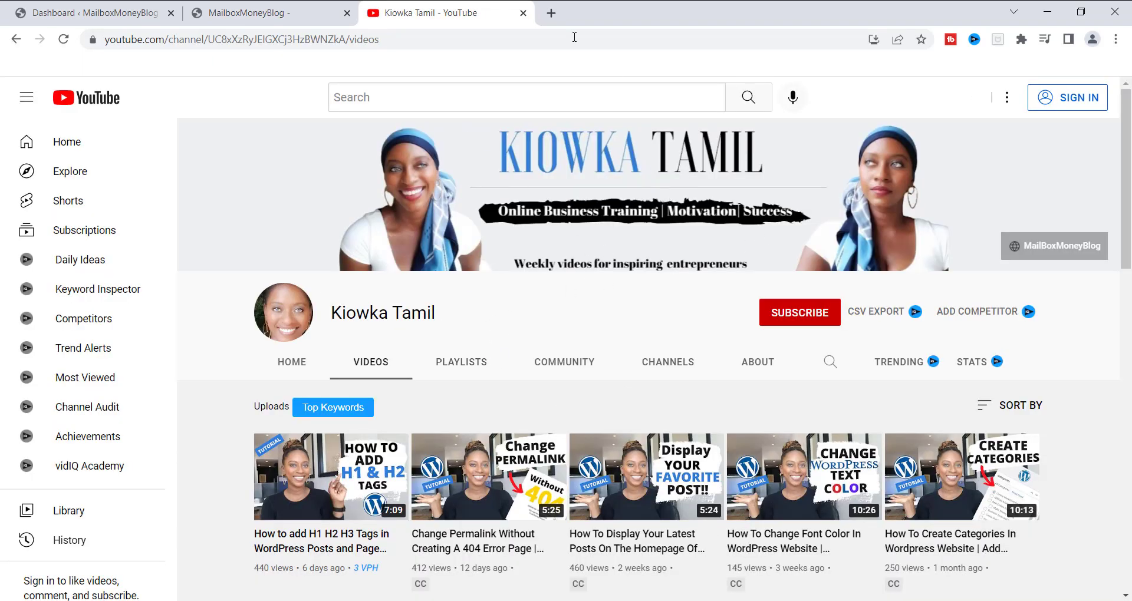
pyautogui.click(523, 13)
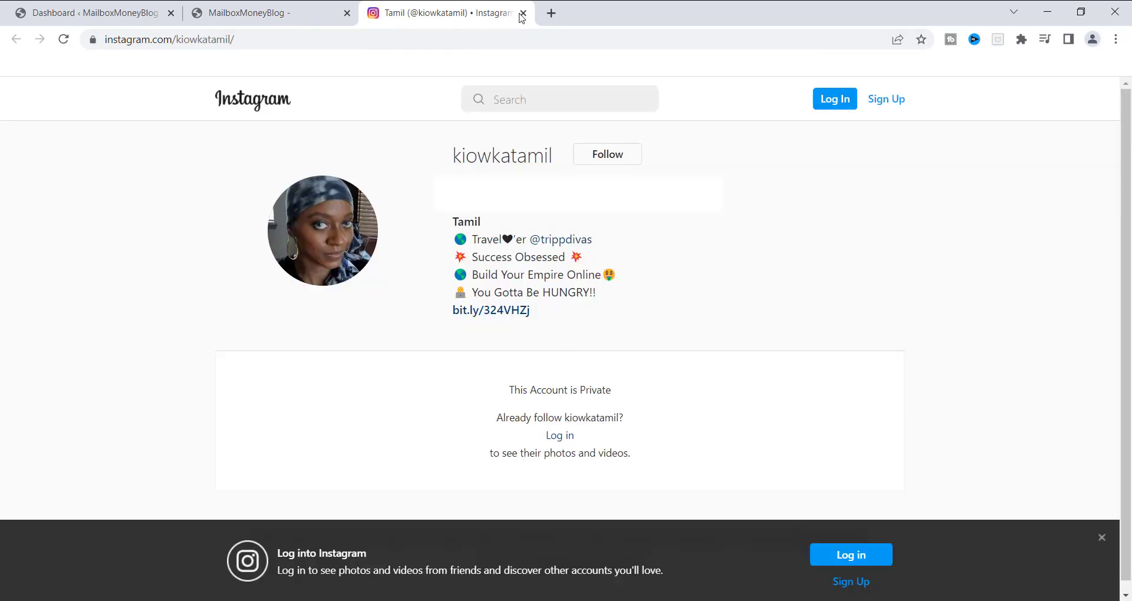
pyautogui.click(523, 13)
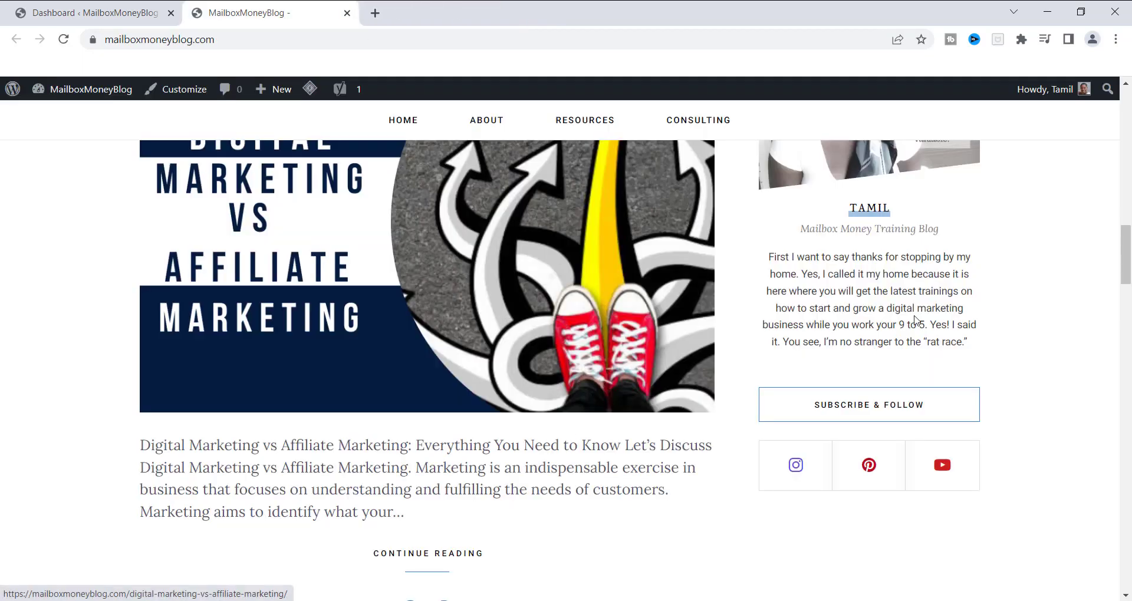
# Step: Test the blog header's Pinterest icon, then close the Pinterest profile tab
pyautogui.moveTo(1126, 268); pyautogui.dragTo(1108, 145)
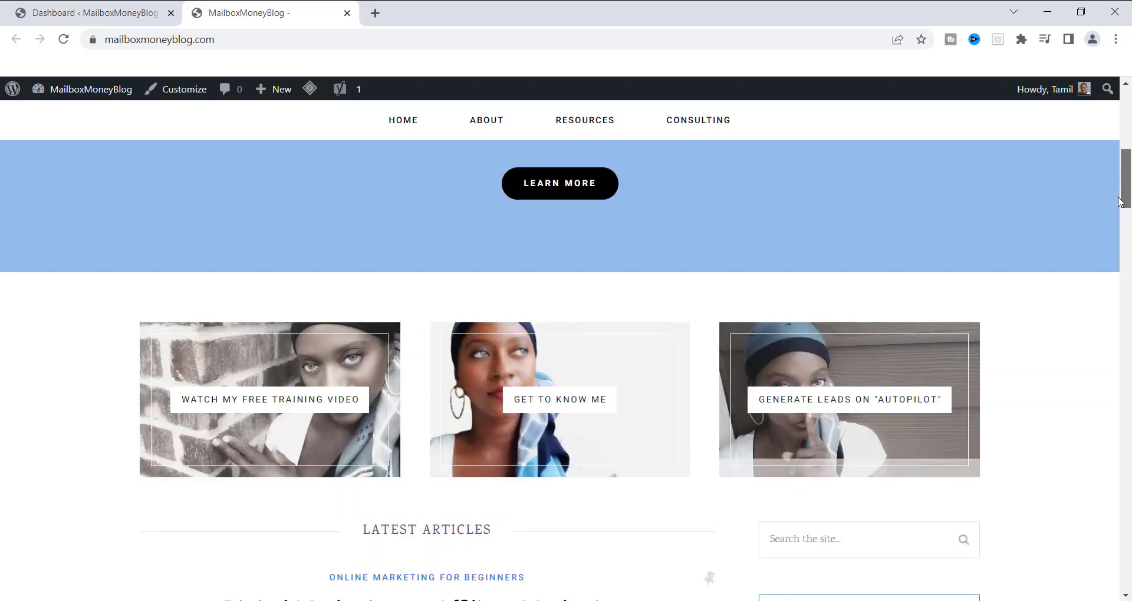
pyautogui.scroll(-1, 1102, 148)
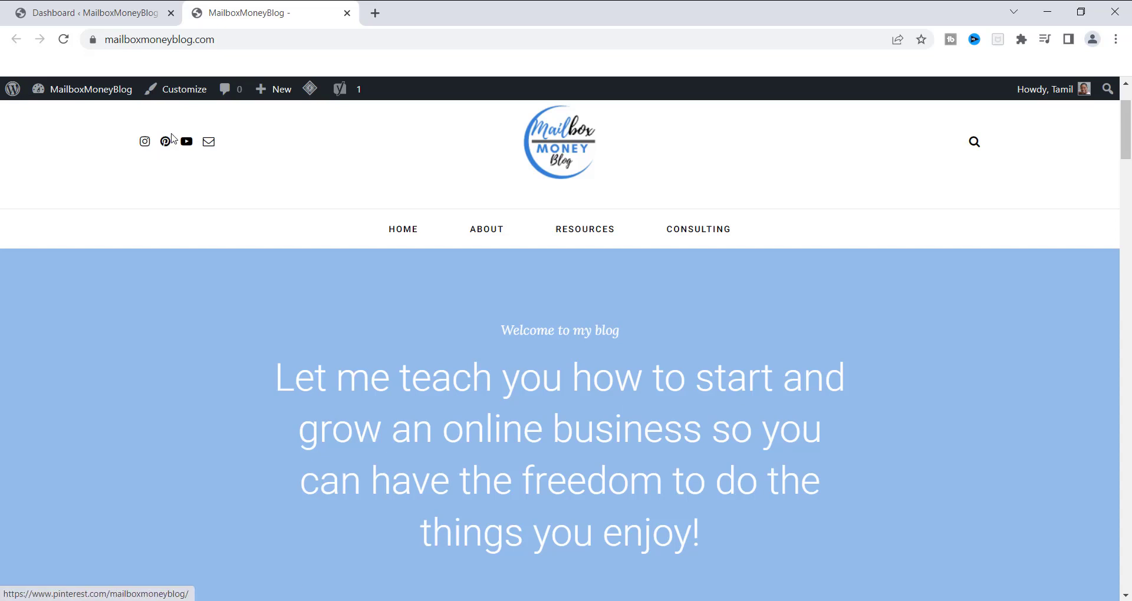
pyautogui.click(167, 142)
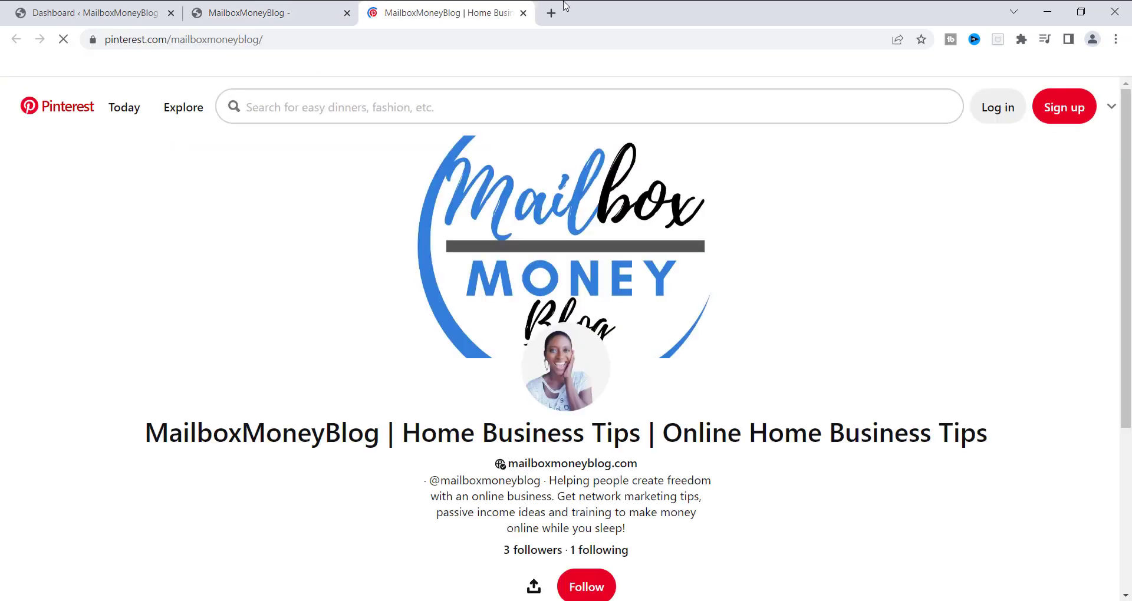
pyautogui.click(523, 13)
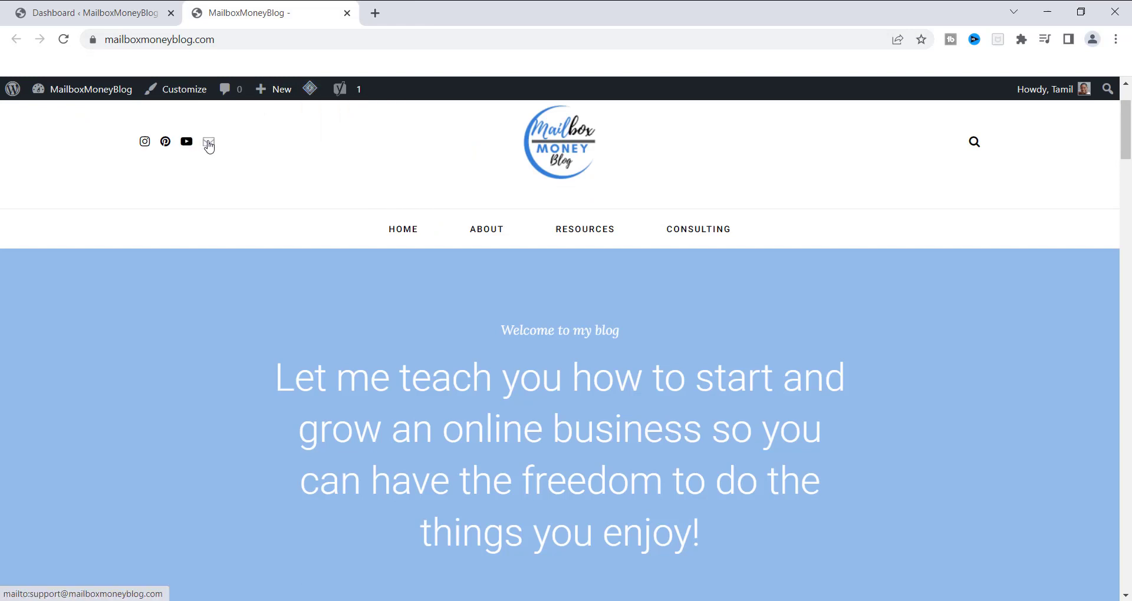
# Step: Test the header email icon, then dismiss Windows Mail's Add an account prompt and close Mail
pyautogui.click(208, 143)
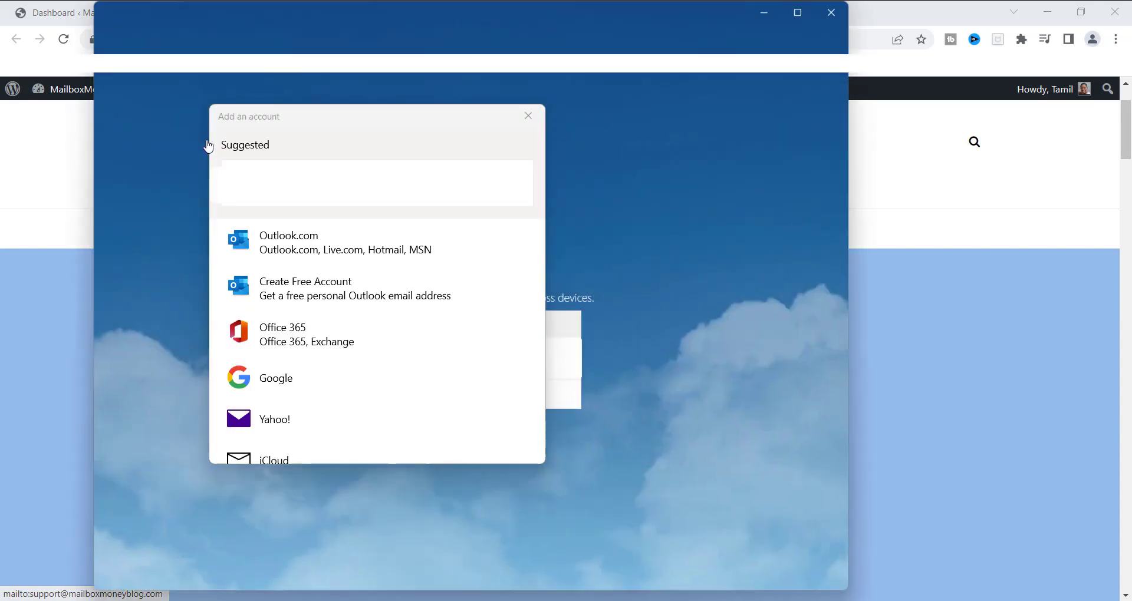
pyautogui.click(528, 116)
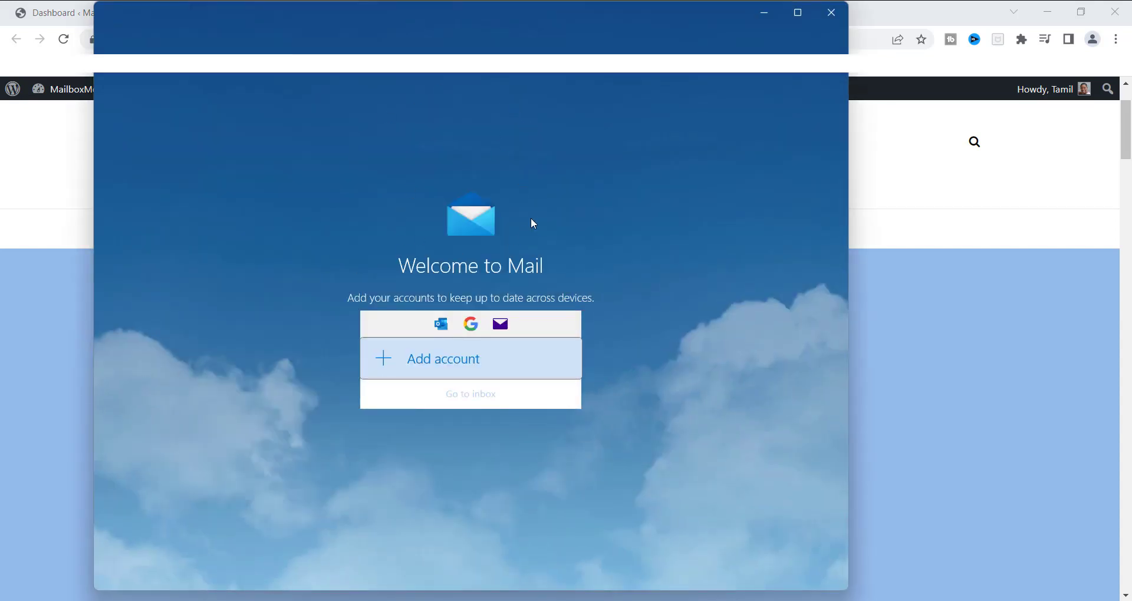
pyautogui.click(831, 12)
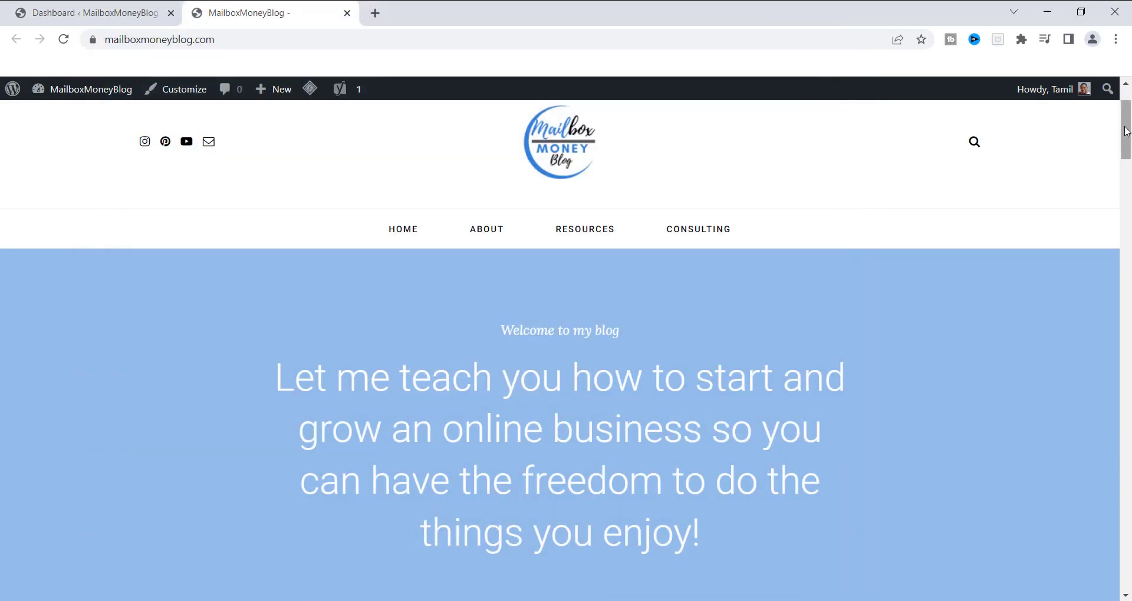
# Step: Scroll to the sidebar Subscribe & Follow section and test its YouTube icon
pyautogui.moveTo(1126, 130); pyautogui.dragTo(1129, 154)
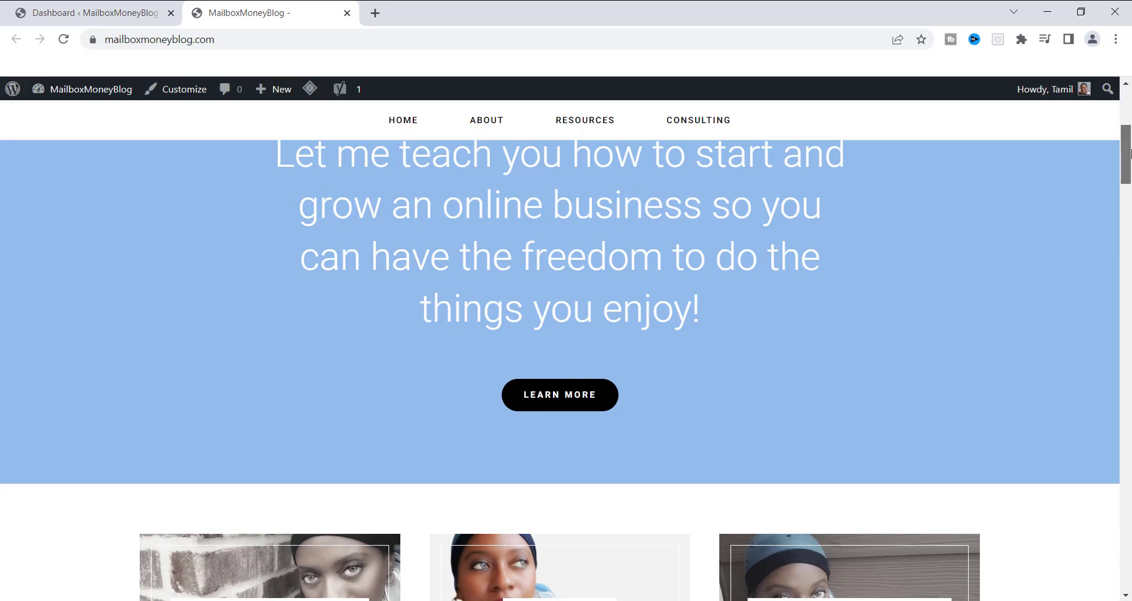
pyautogui.moveTo(1129, 153)
pyautogui.mouseDown()
pyautogui.moveTo(1129, 301)
pyautogui.moveTo(1130, 291)
pyautogui.mouseUp()
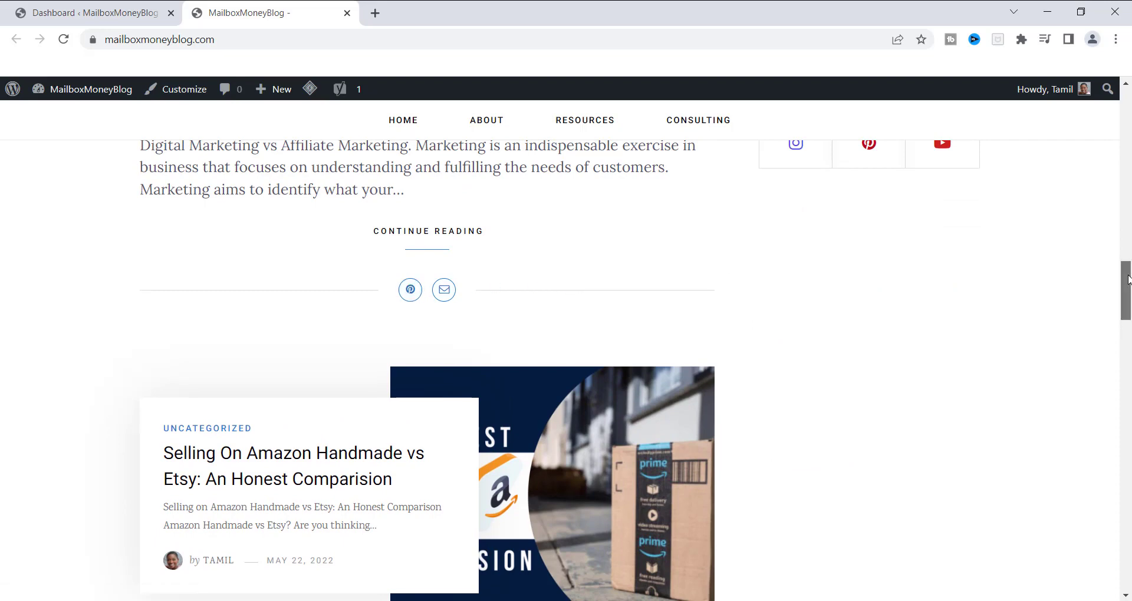
pyautogui.moveTo(1127, 279)
pyautogui.mouseDown()
pyautogui.moveTo(1127, 347)
pyautogui.moveTo(1100, 204)
pyautogui.mouseUp()
pyautogui.scroll(-2, 1099, 207)
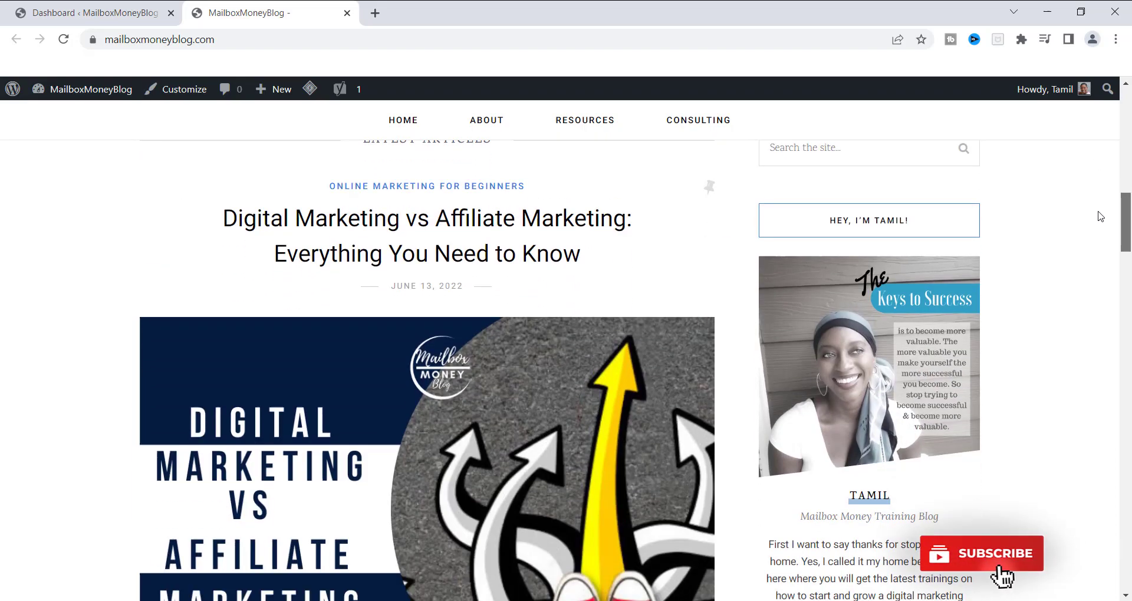
pyautogui.scroll(-3, 1099, 224)
pyautogui.scroll(-2, 1096, 235)
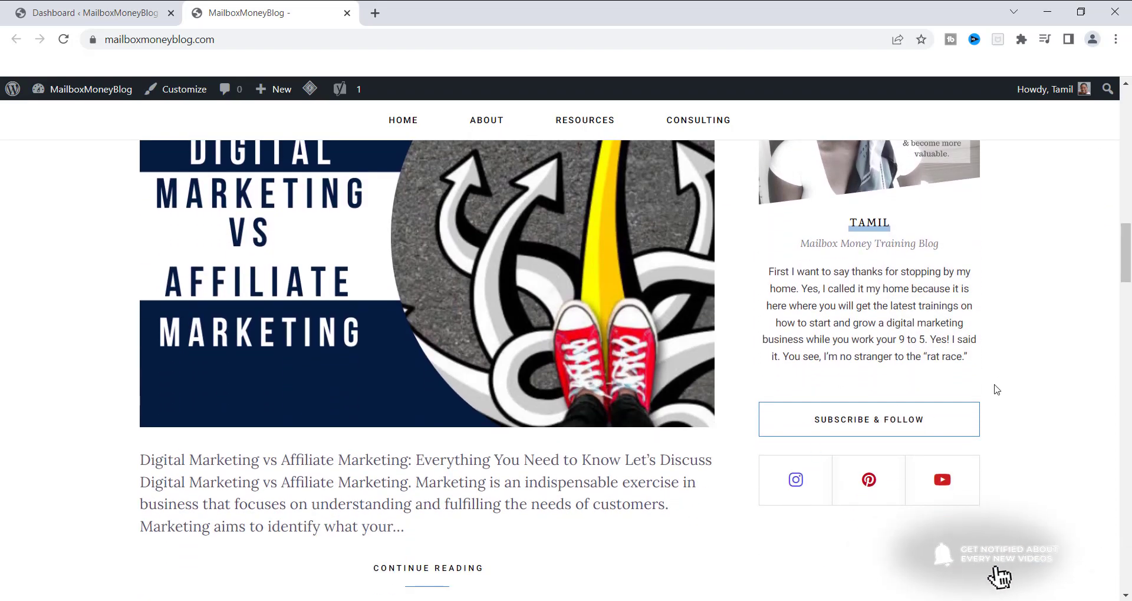
pyautogui.click(942, 480)
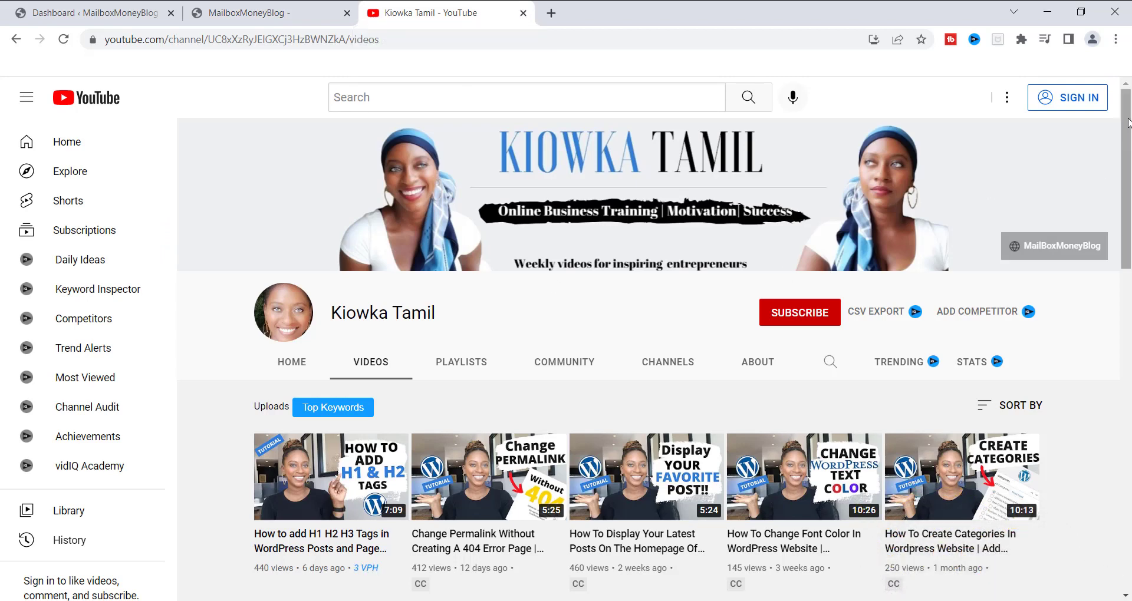
pyautogui.scroll(-2, 1128, 151)
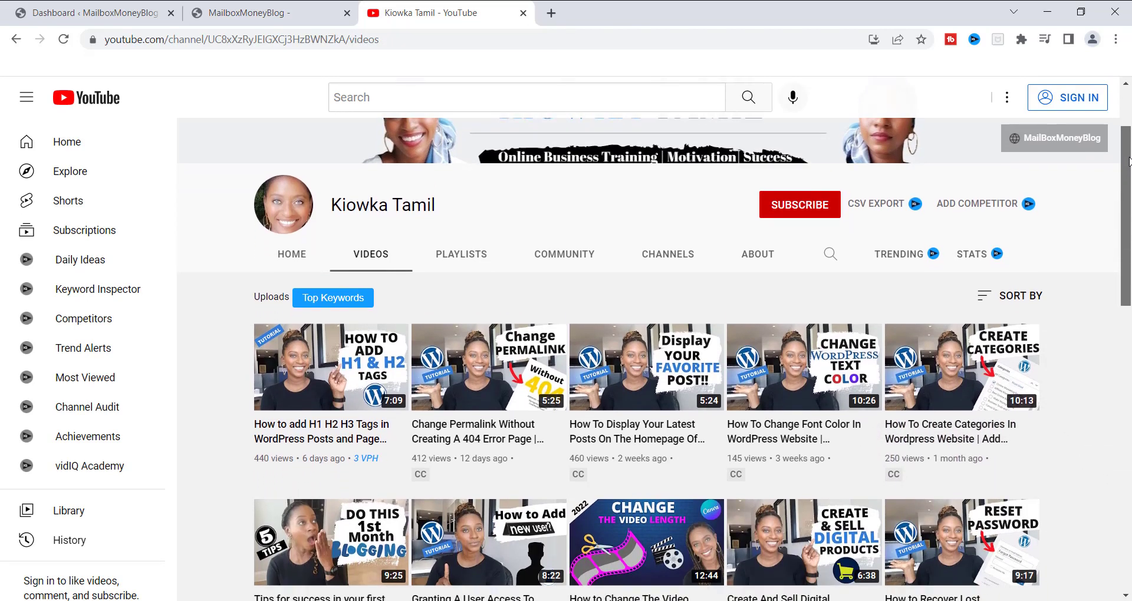
pyautogui.moveTo(1128, 161); pyautogui.dragTo(1128, 192)
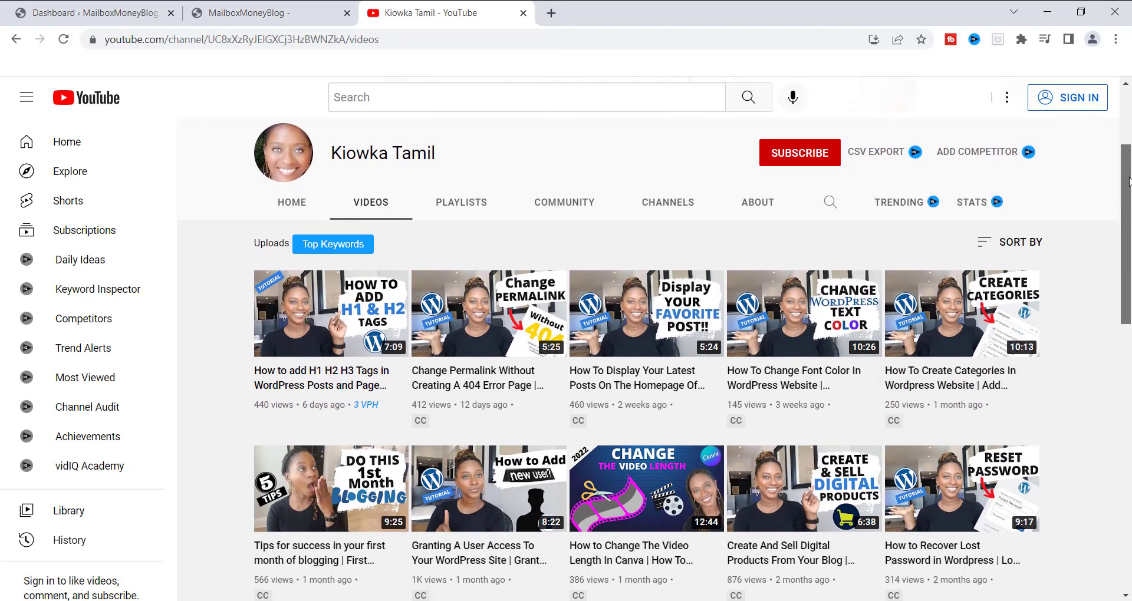